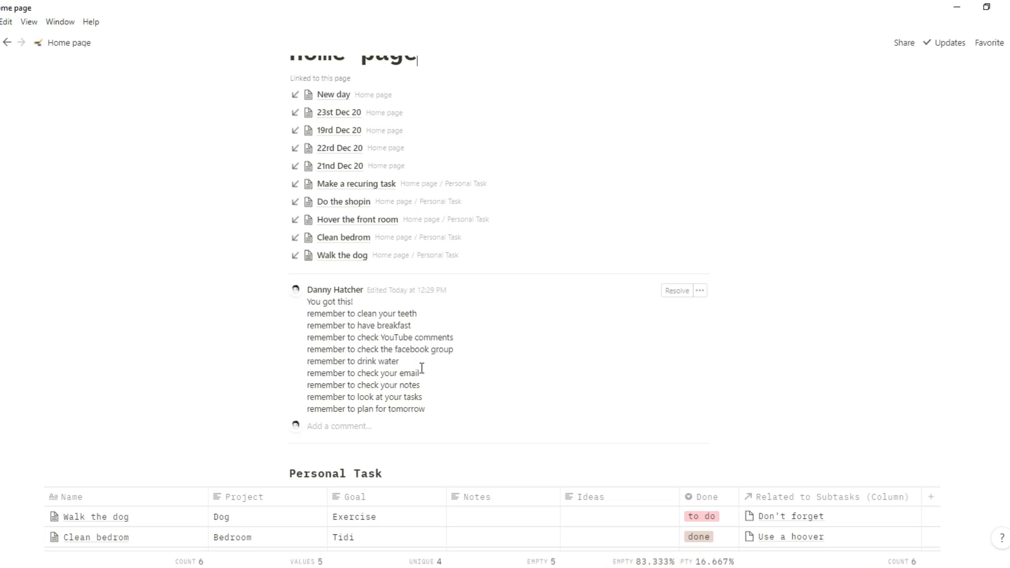
# - Look over the Business Tasks rows, opening the Do the shopin task and Done options without changes
pyautogui.scroll(3, 432, 380)
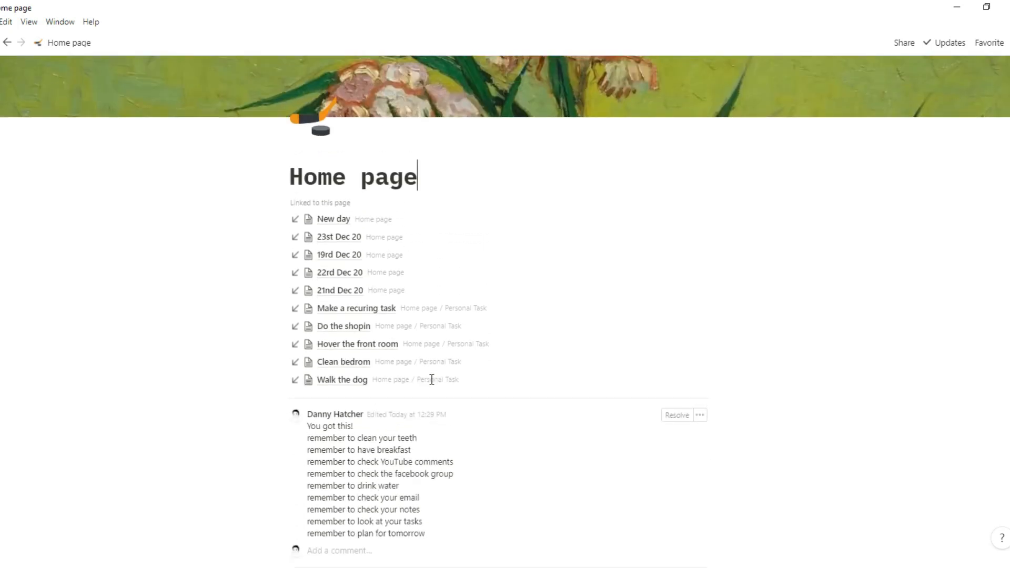
pyautogui.scroll(-2, 432, 380)
pyautogui.scroll(-5, 432, 380)
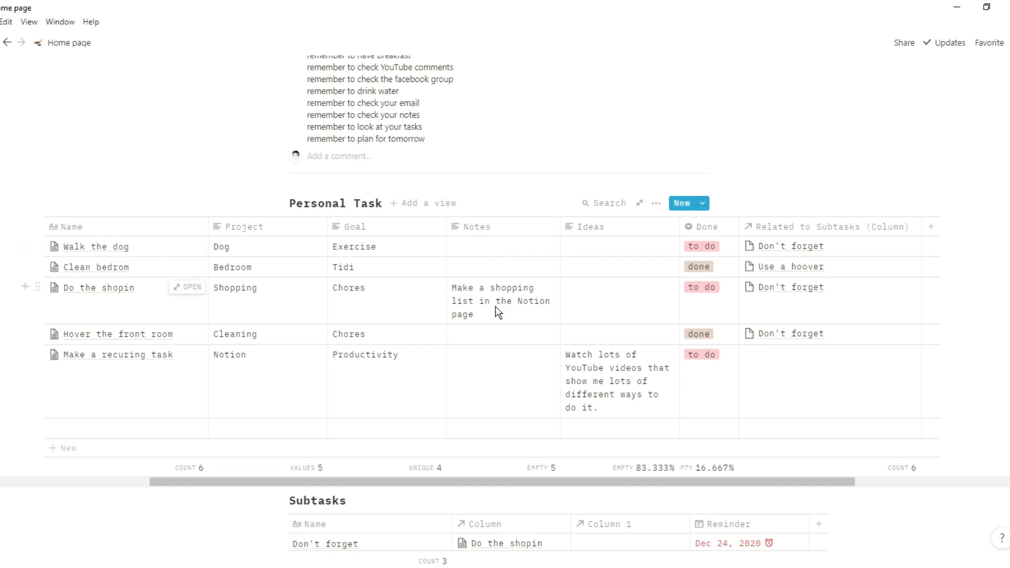
pyautogui.click(181, 290)
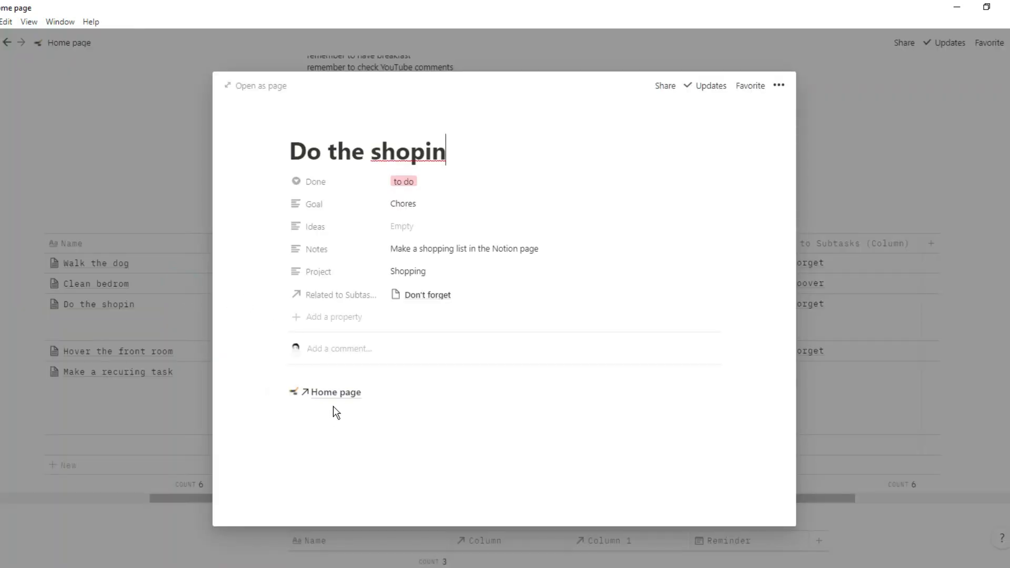
pyautogui.click(135, 312)
pyautogui.scroll(5, 343, 261)
pyautogui.scroll(3, 343, 261)
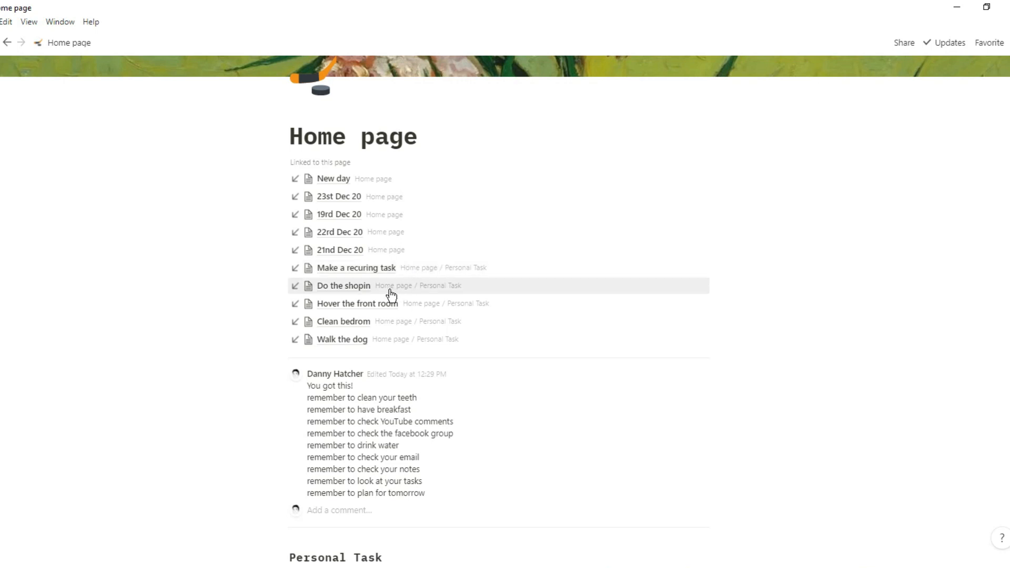
pyautogui.scroll(-10, 405, 289)
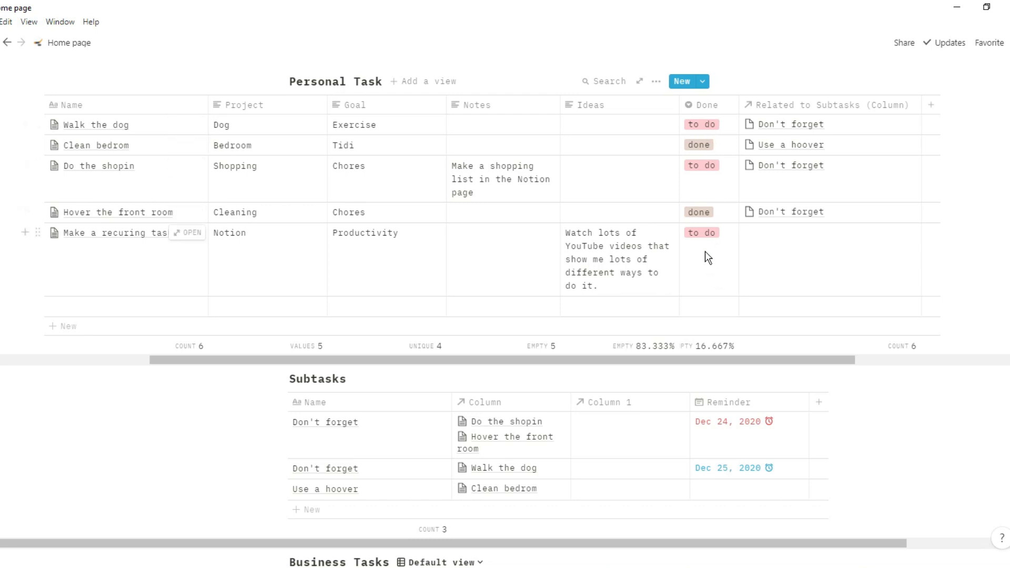
pyautogui.click(706, 272)
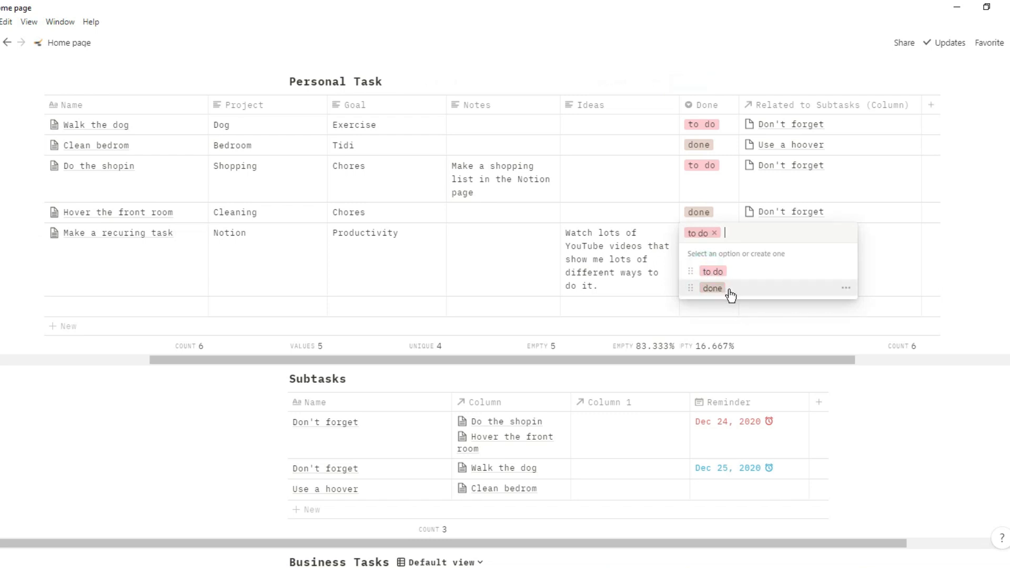
pyautogui.click(638, 261)
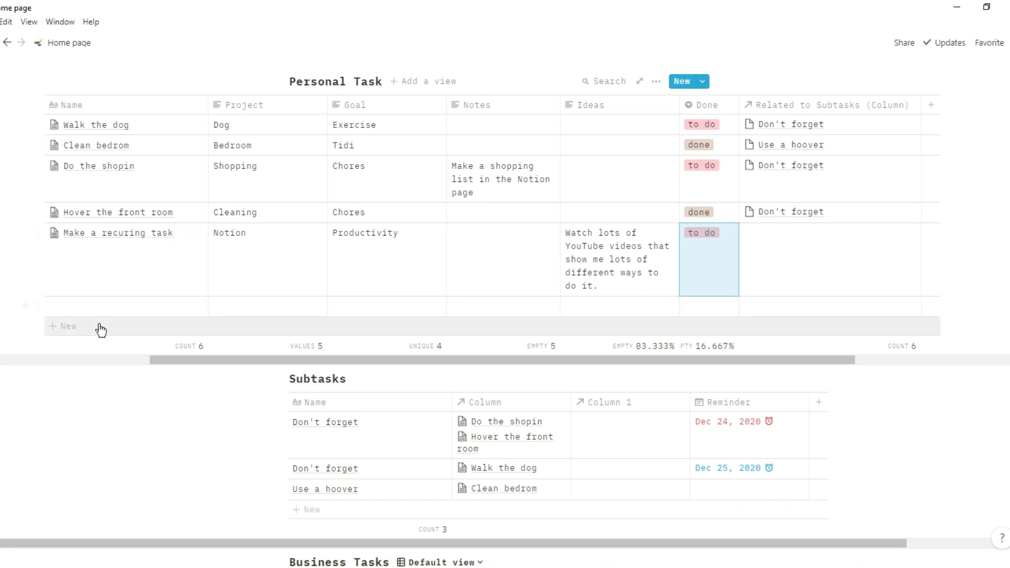
pyautogui.click(108, 307)
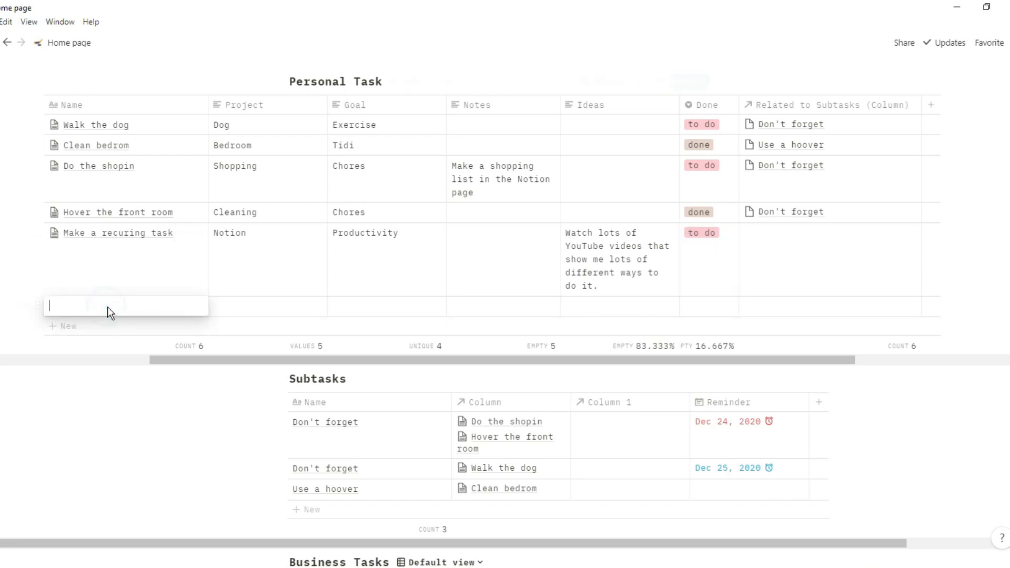
pyautogui.click(117, 282)
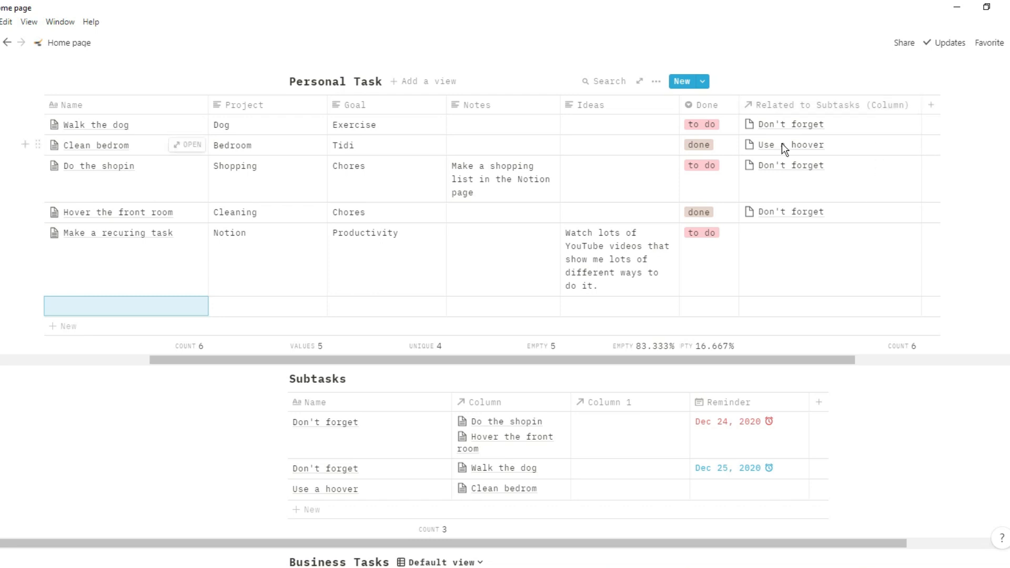
# - Review Walk the dog's related subtasks and Done value, leaving them unchanged
pyautogui.click(778, 124)
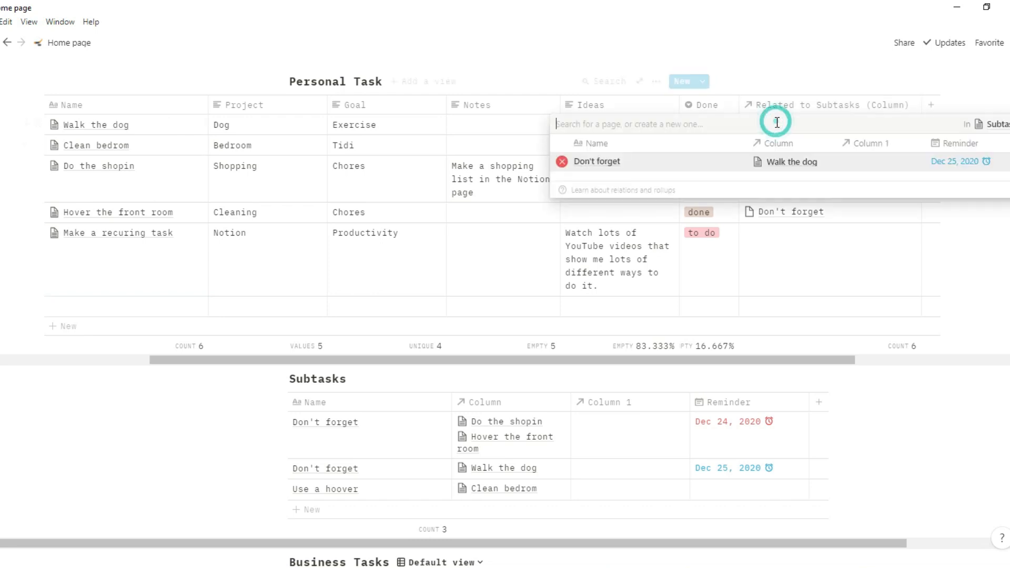
pyautogui.click(823, 78)
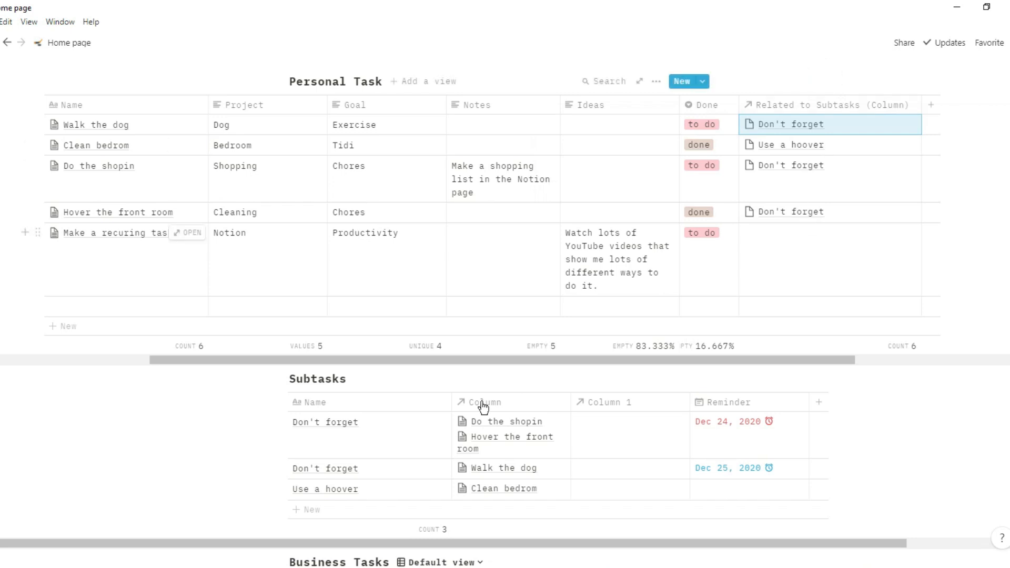
pyautogui.hscroll(2, 469, 468)
pyautogui.hscroll(1, 469, 468)
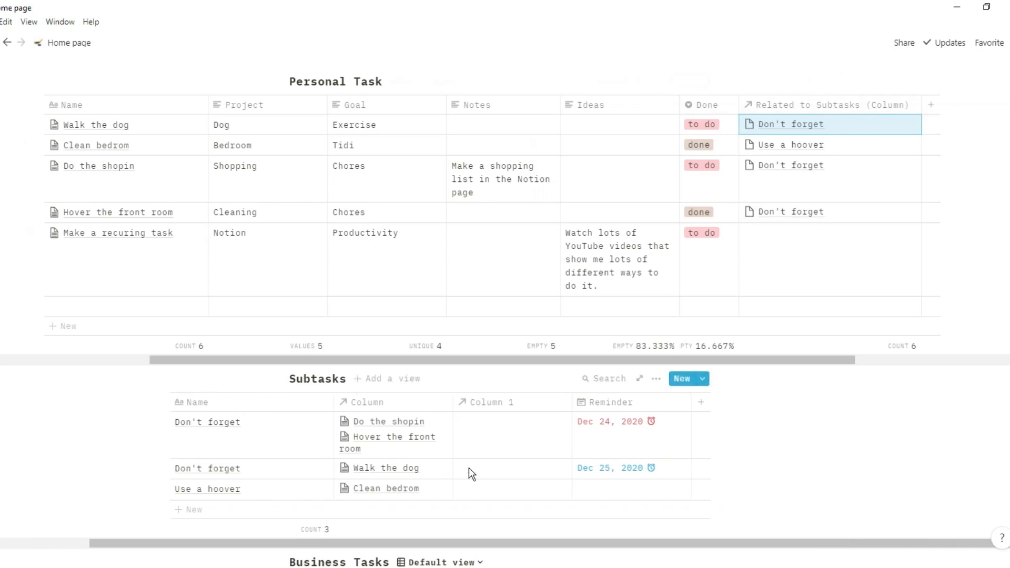
pyautogui.hscroll(-2, 469, 469)
pyautogui.hscroll(4, 605, 281)
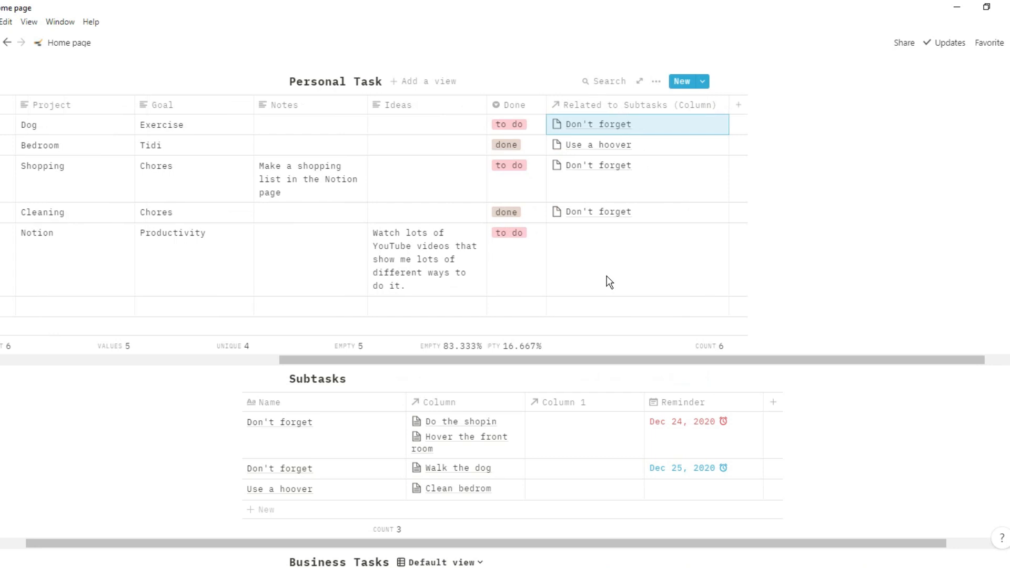
pyautogui.scroll(-3, 620, 329)
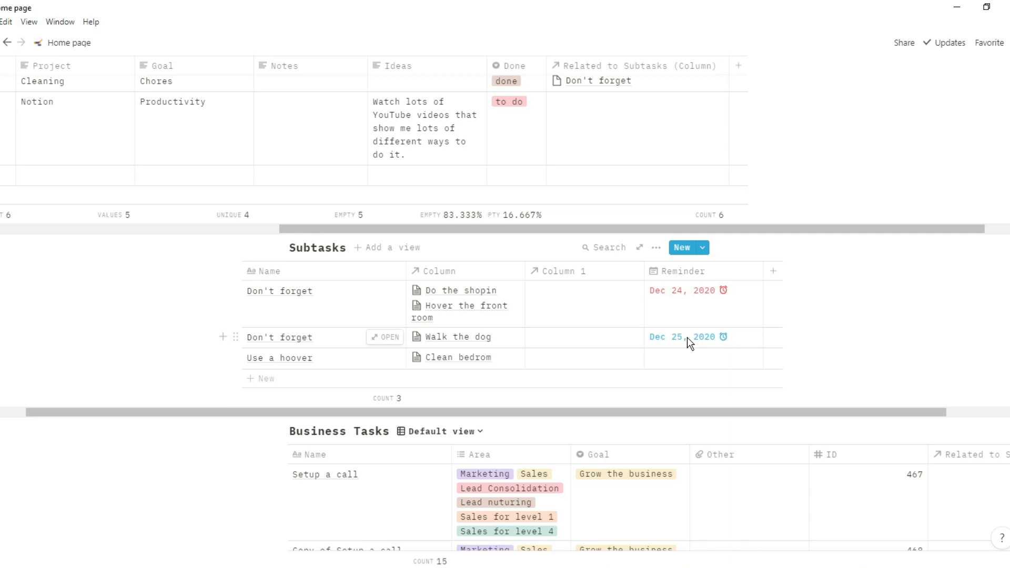
pyautogui.scroll(3, 459, 343)
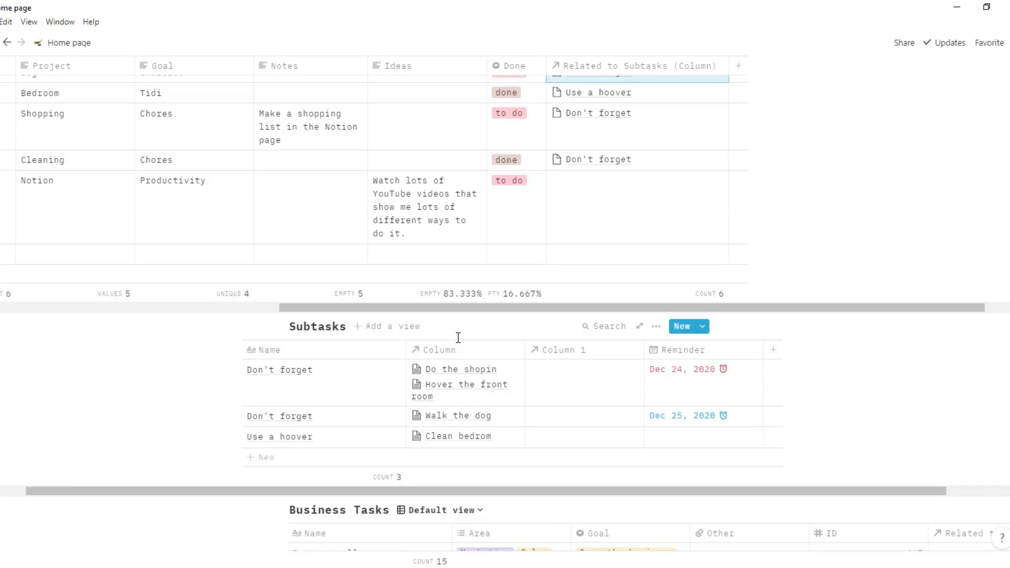
pyautogui.hscroll(-3, 472, 237)
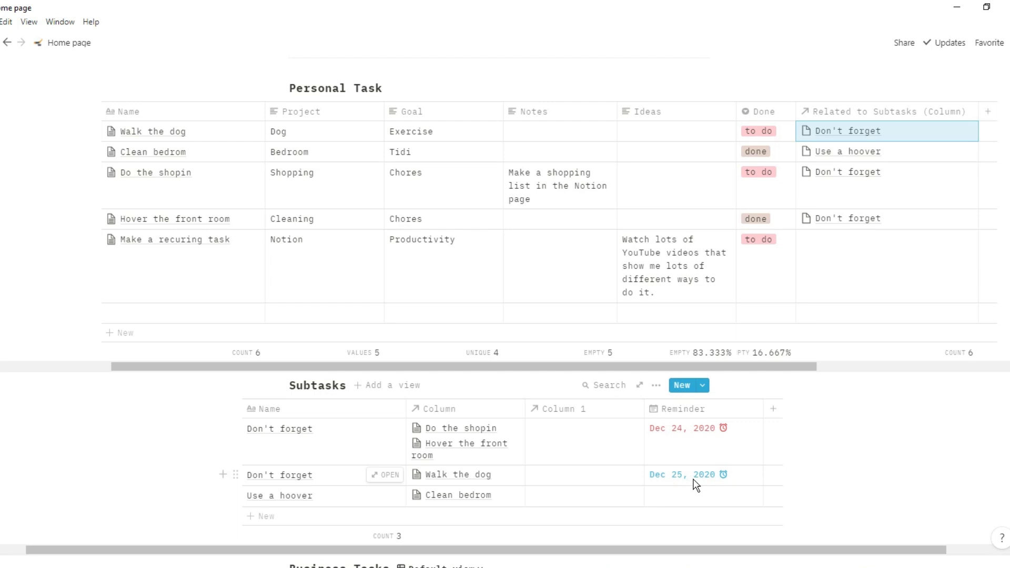
pyautogui.press('Left')
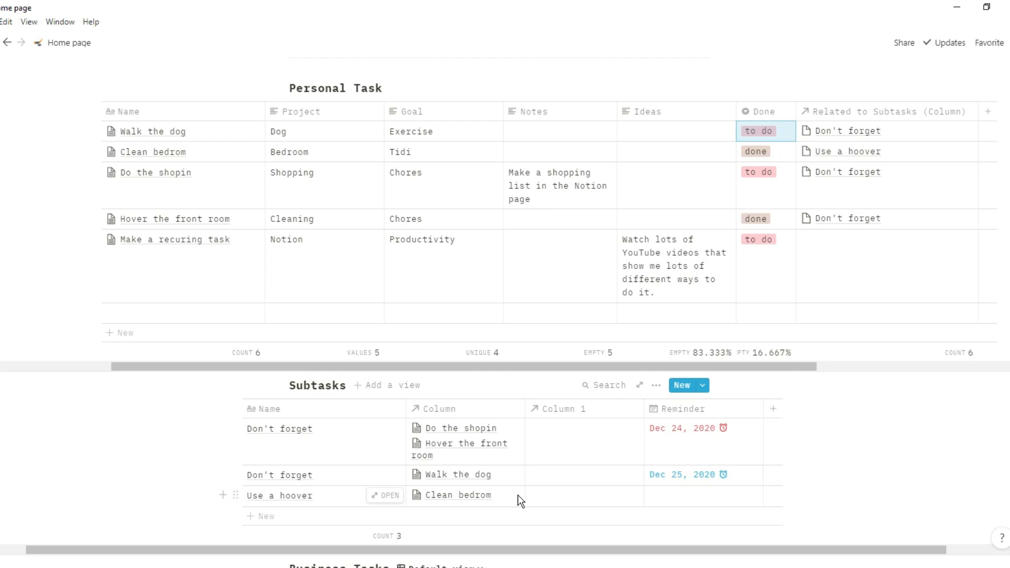
pyautogui.scroll(-6, 518, 495)
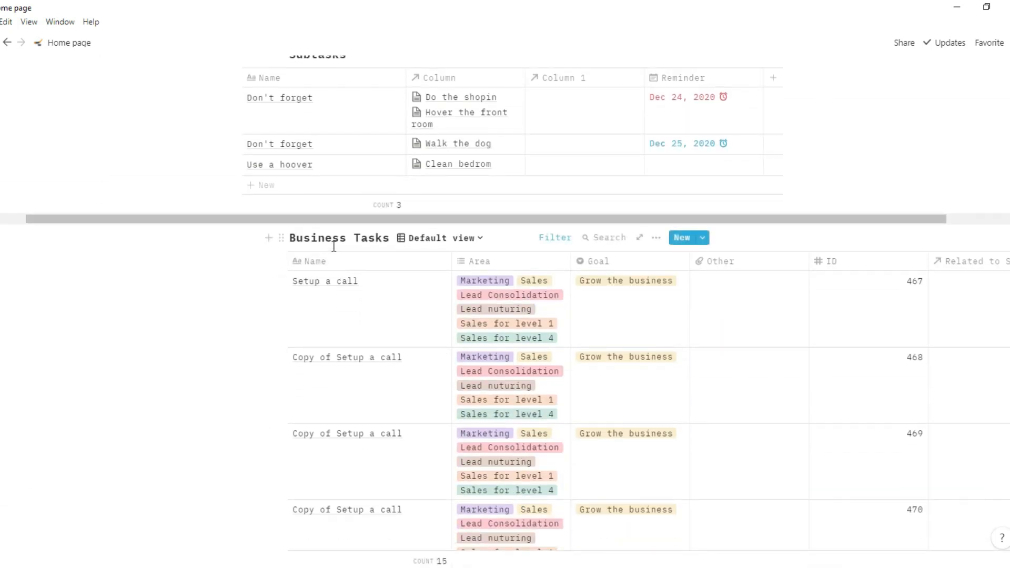
# - Inspect the Business Tasks views list and task 467's Area tags without making changes
pyautogui.click(442, 238)
pyautogui.click(514, 237)
pyautogui.hscroll(4, 557, 291)
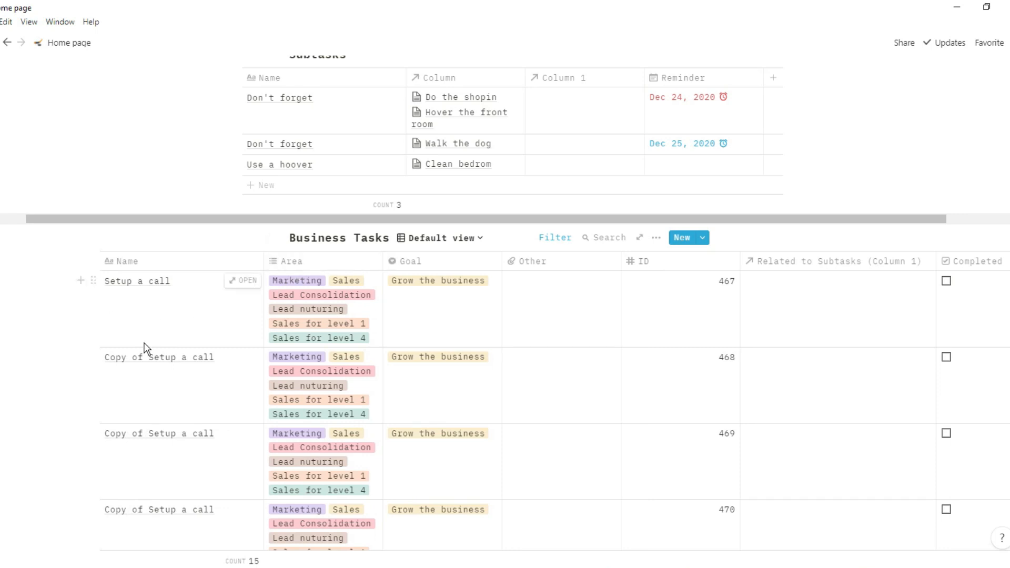
pyautogui.scroll(-3, 144, 343)
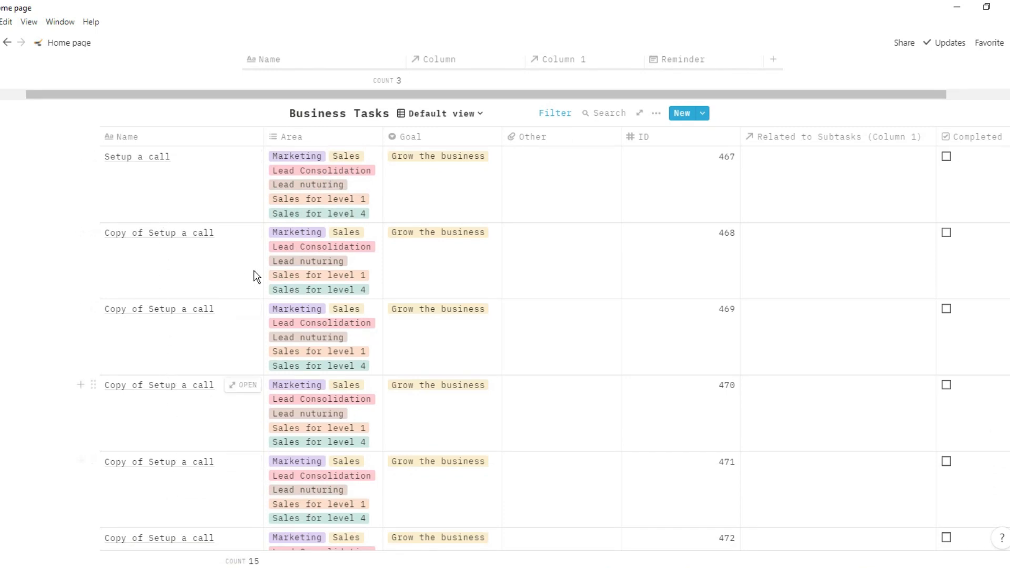
pyautogui.scroll(-4, 181, 441)
pyautogui.scroll(5, 181, 441)
pyautogui.click(309, 211)
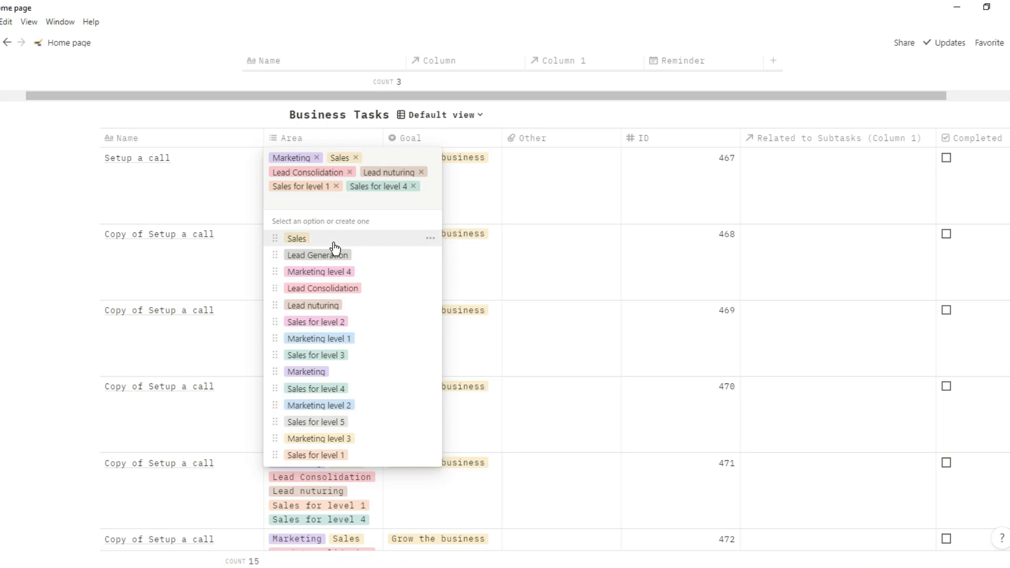
pyautogui.click(714, 118)
pyautogui.click(735, 117)
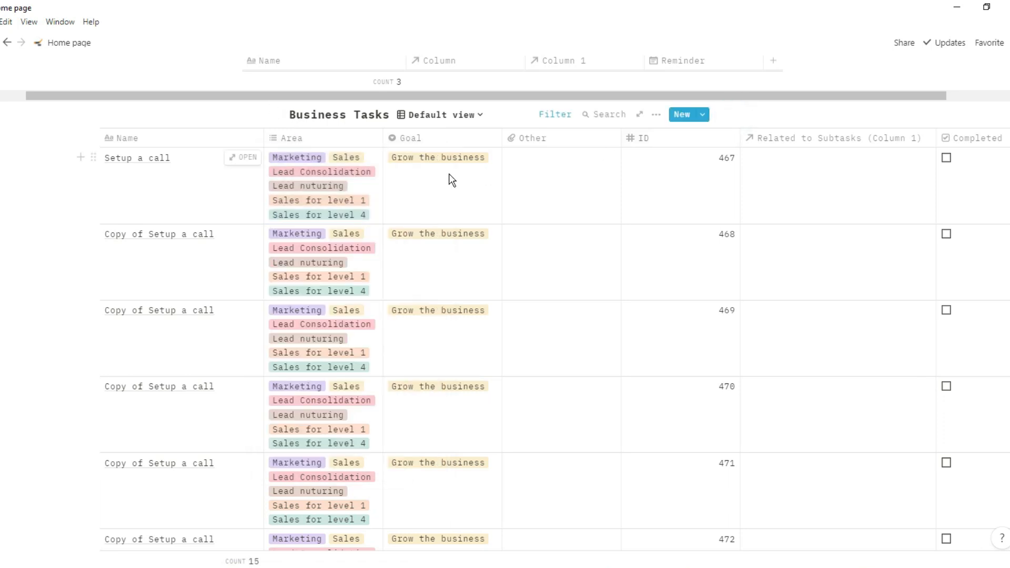
pyautogui.scroll(-8, 443, 175)
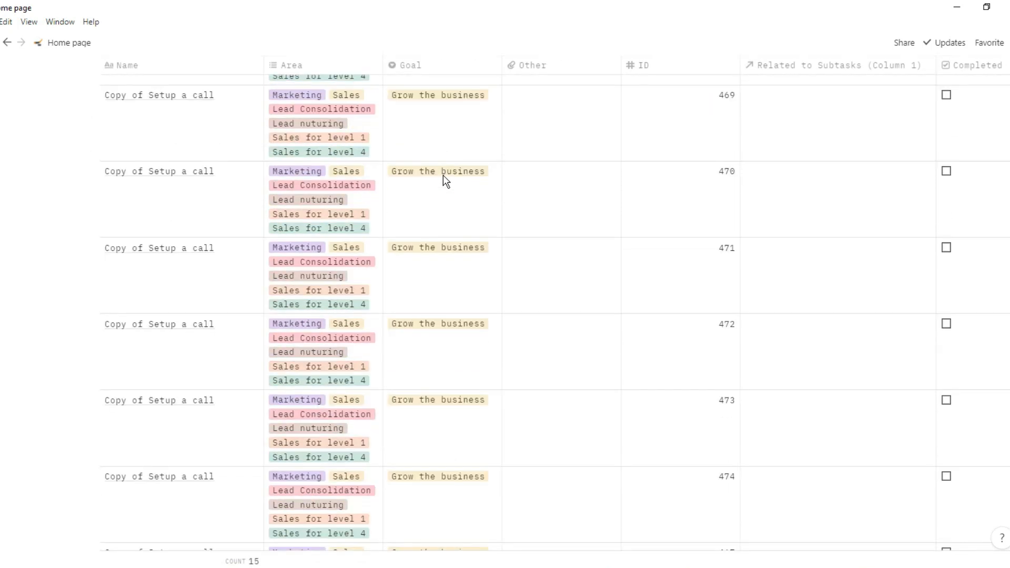
pyautogui.scroll(9, 443, 174)
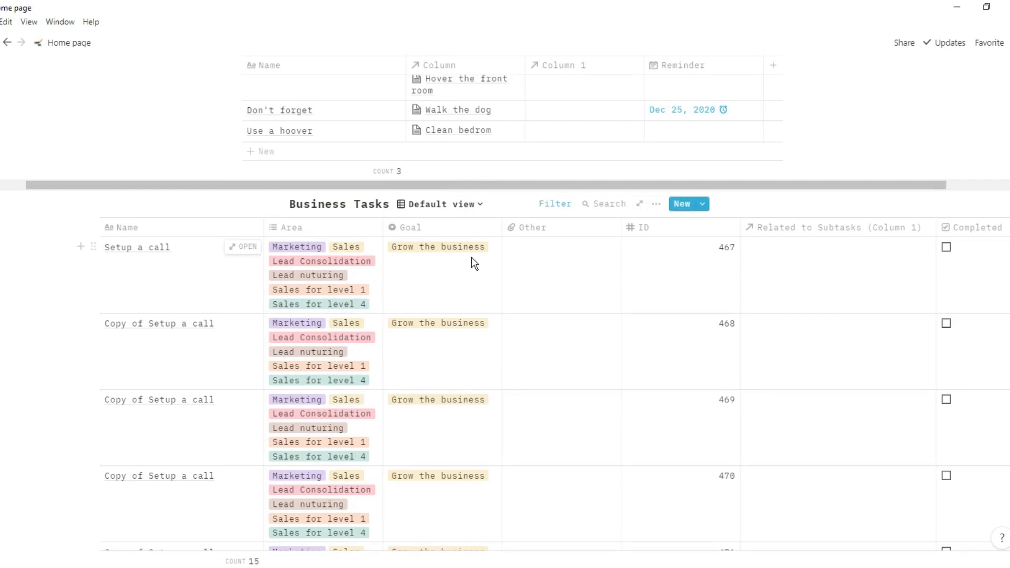
# - Check Setup a call's attachment and ID fields, keeping its ID at 467
pyautogui.click(550, 260)
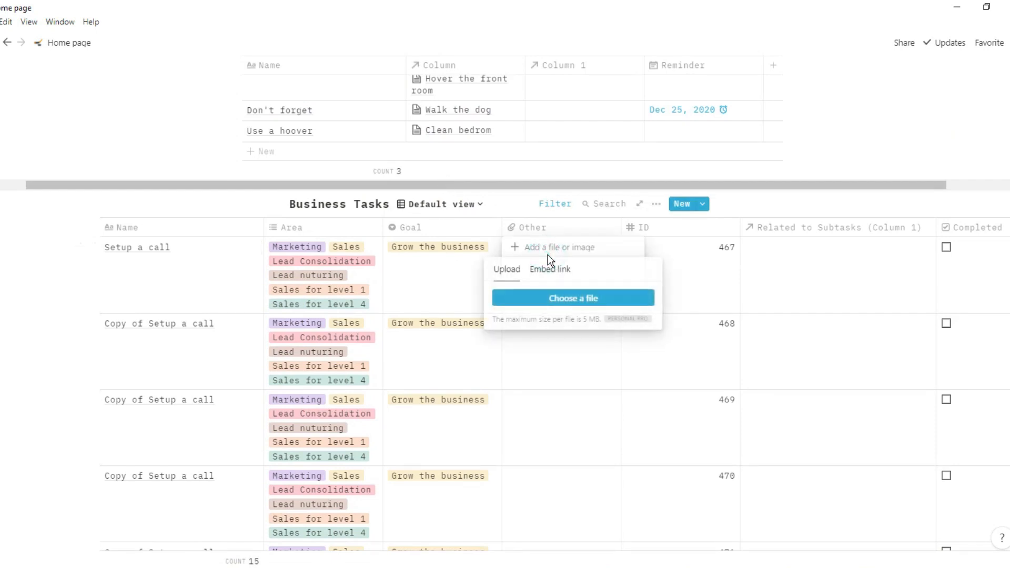
pyautogui.click(567, 206)
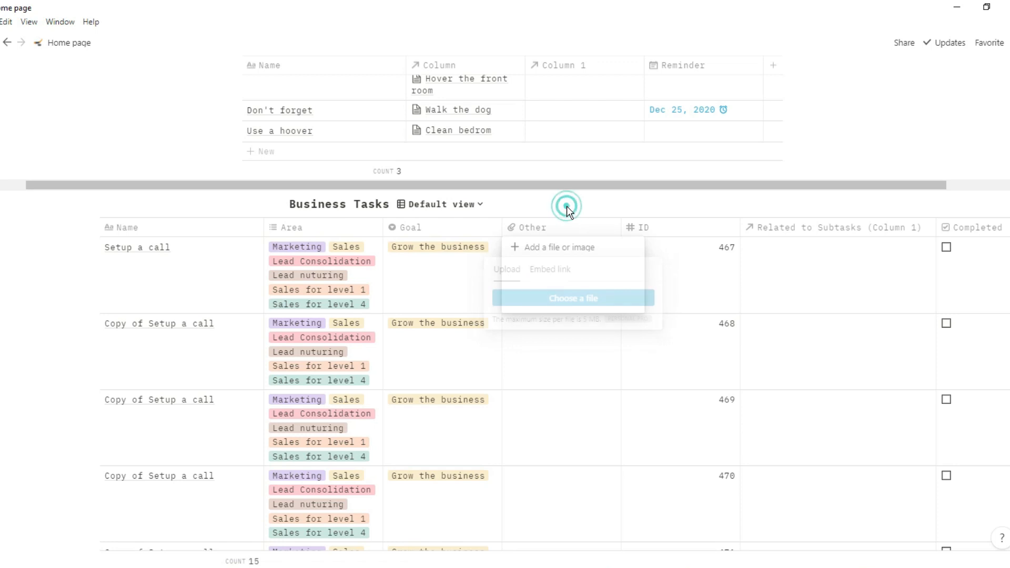
pyautogui.click(567, 206)
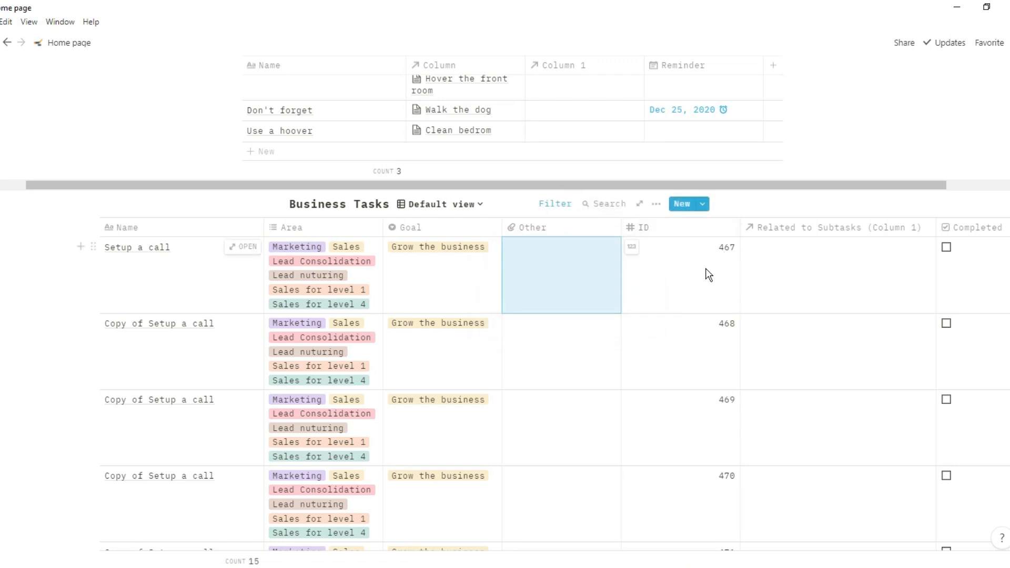
pyautogui.click(730, 251)
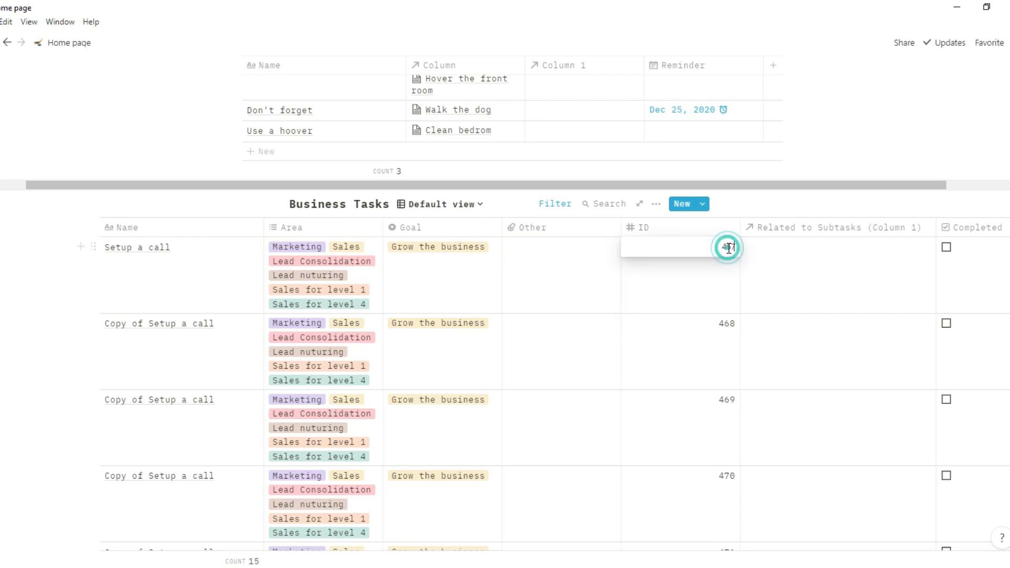
pyautogui.click(717, 334)
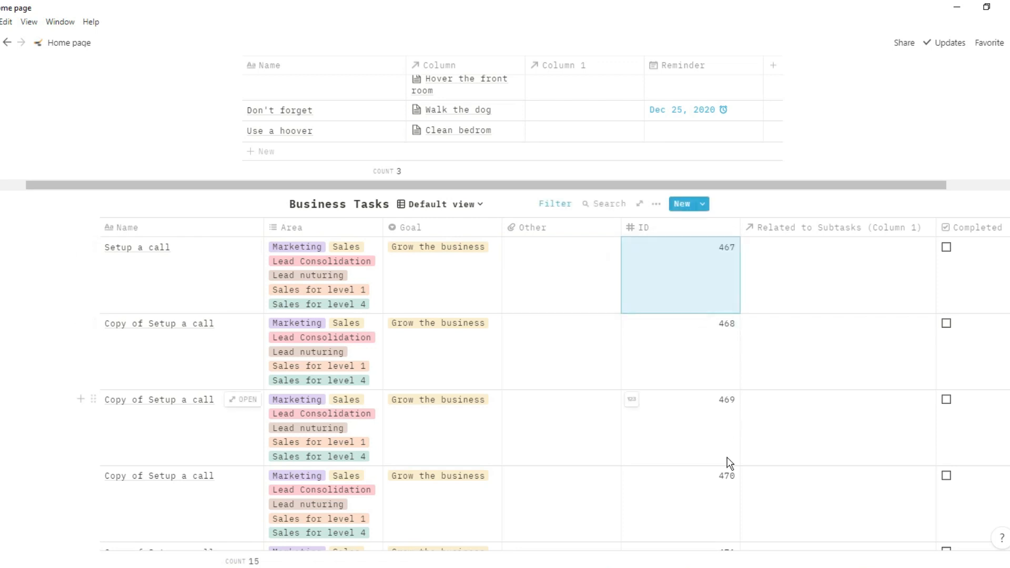
# - Change the last Copy of Setup a call task's duplicate ID from 467 to 475
pyautogui.scroll(-6, 730, 493)
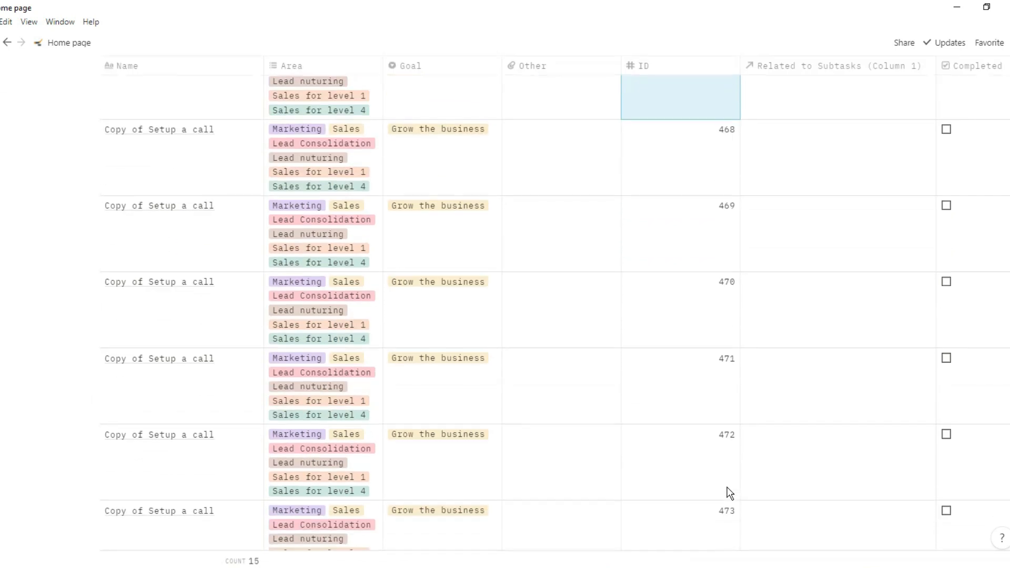
pyautogui.scroll(-2, 730, 493)
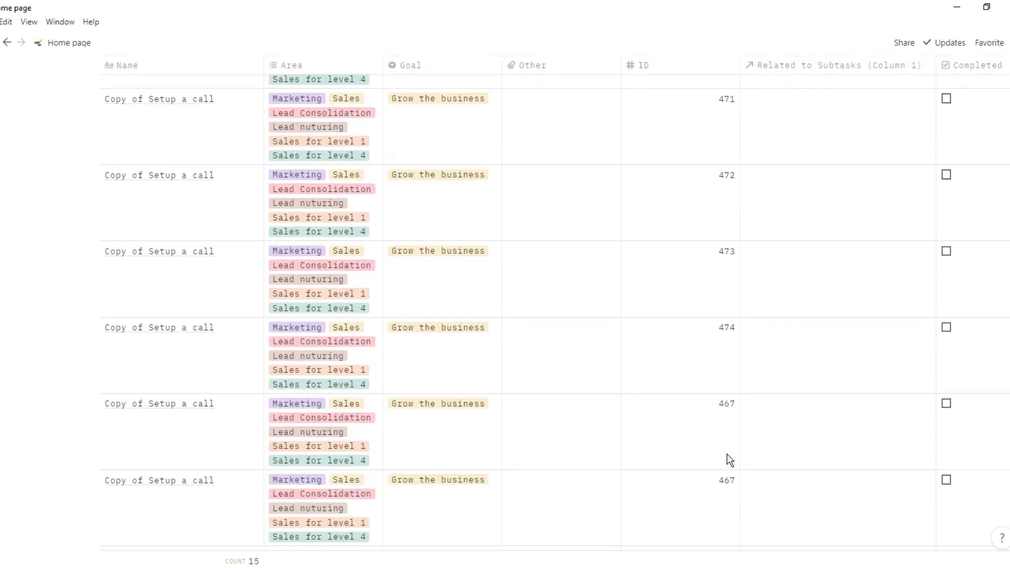
pyautogui.click(728, 403)
pyautogui.press('Delete')
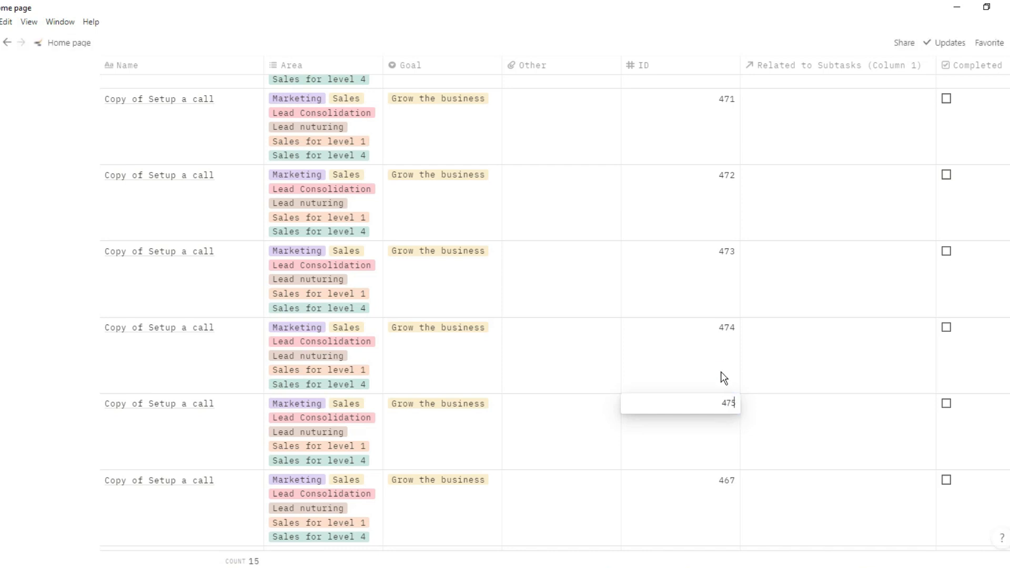
pyautogui.press('Return')
pyautogui.scroll(3, 721, 351)
pyautogui.scroll(5, 723, 355)
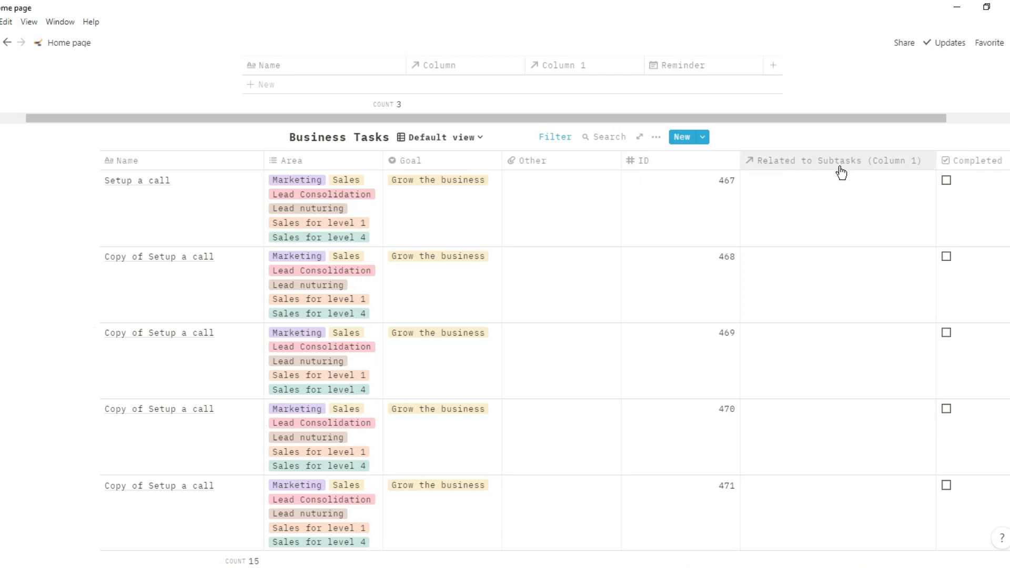
# - Add a 'Plan out meeting' row to the Subtasks table
pyautogui.scroll(5, 841, 173)
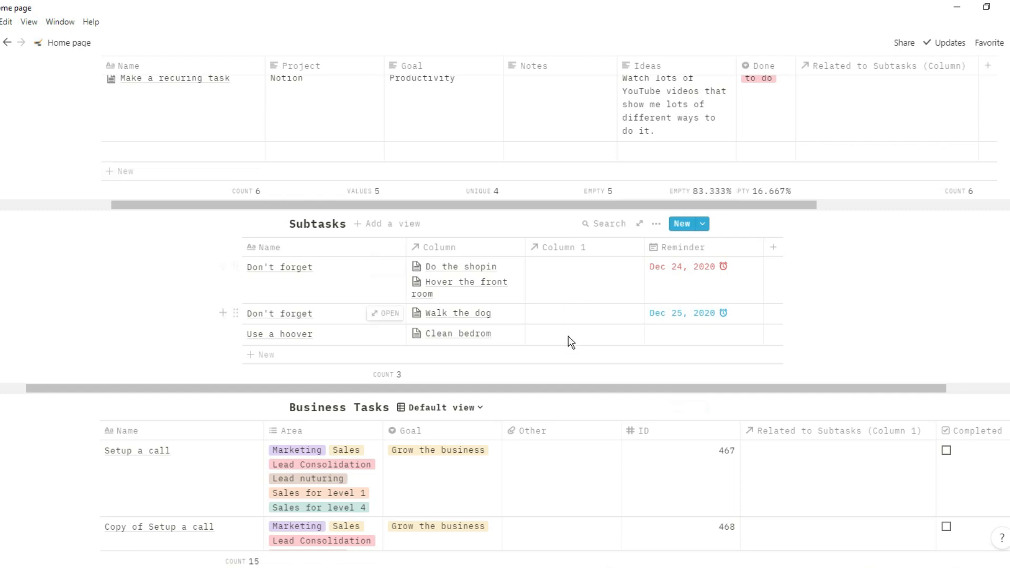
pyautogui.click(570, 353)
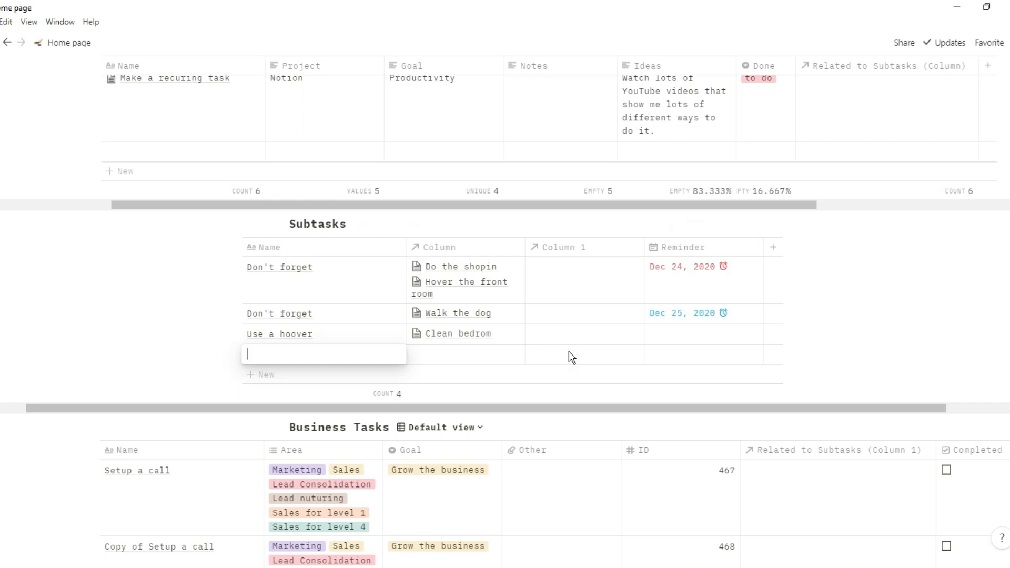
pyautogui.write('Plan out meeting')
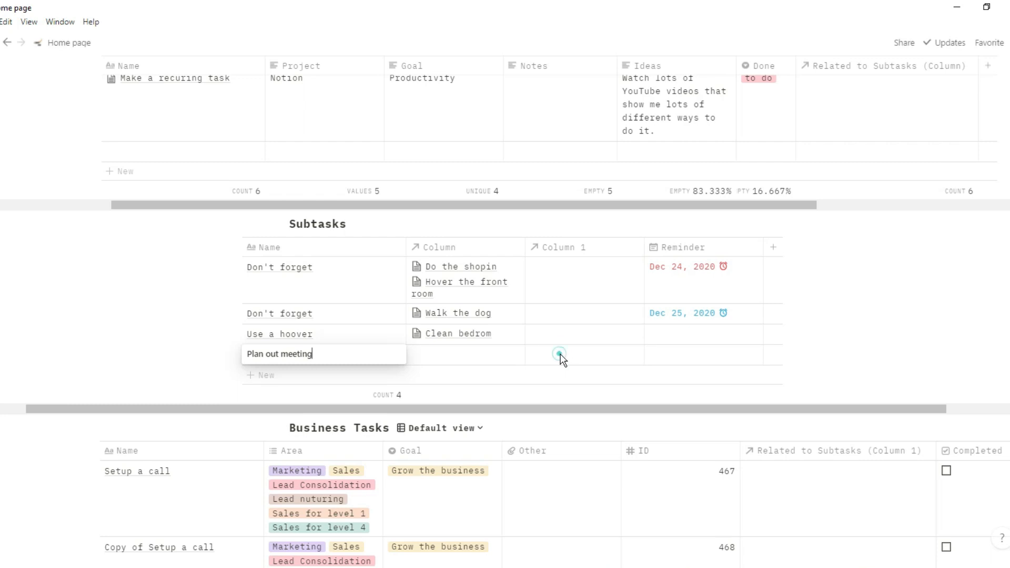
pyautogui.press('Return')
# - Link the Plan out meeting subtask to a Copy of Setup a call business task
pyautogui.click(566, 356)
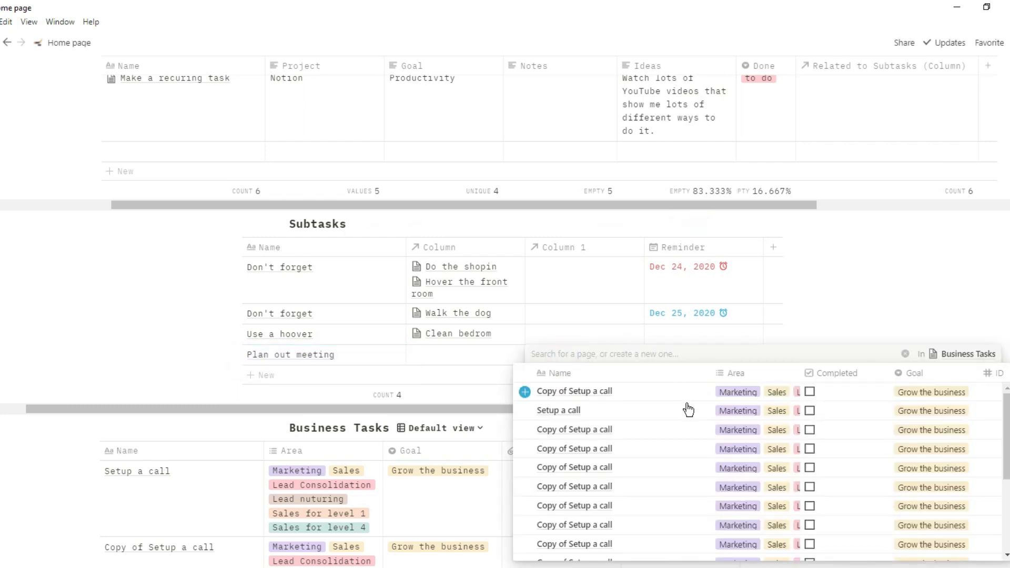
pyautogui.scroll(-2, 694, 422)
pyautogui.hscroll(4, 867, 458)
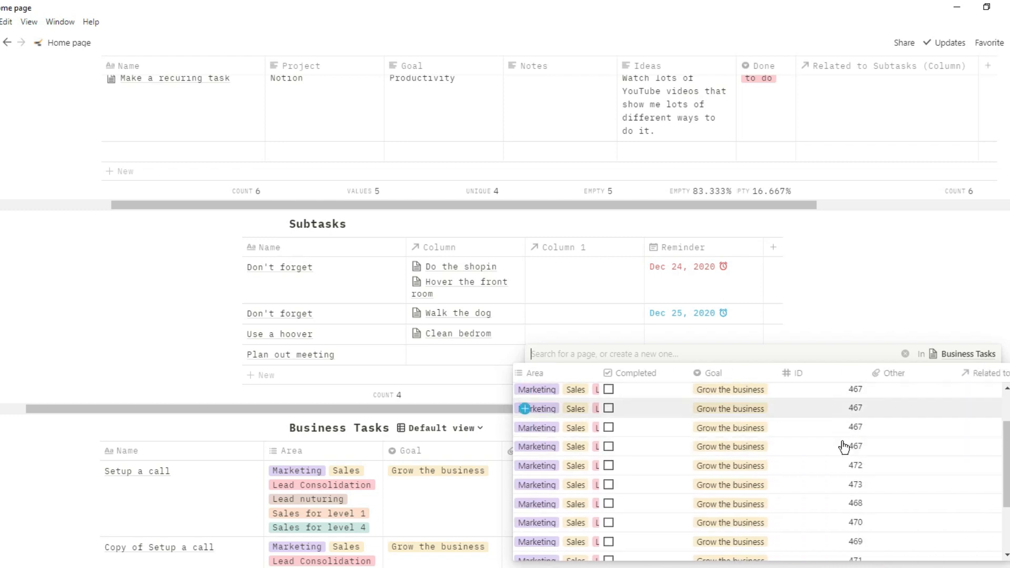
pyautogui.hscroll(-4, 844, 463)
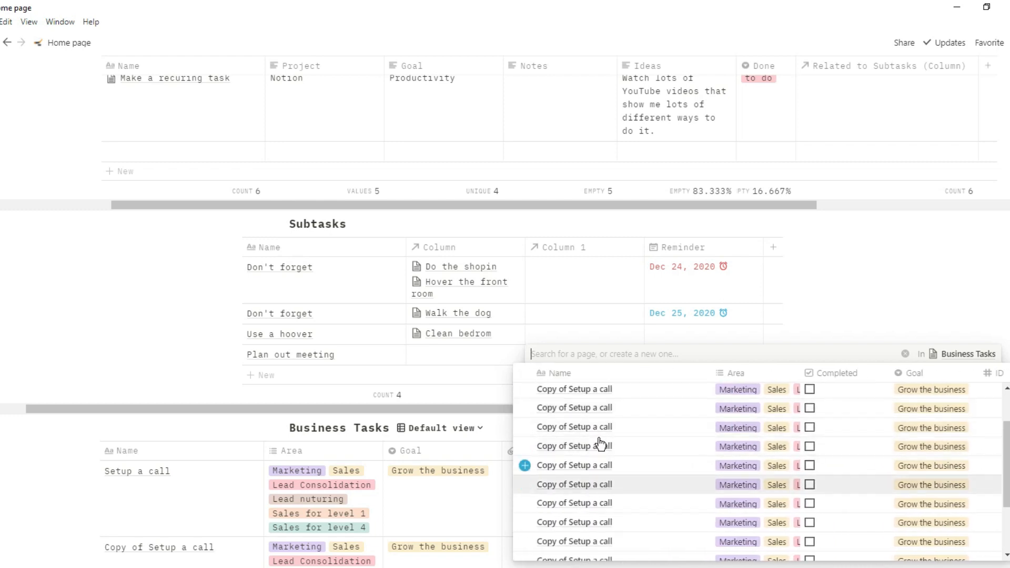
pyautogui.hscroll(4, 847, 471)
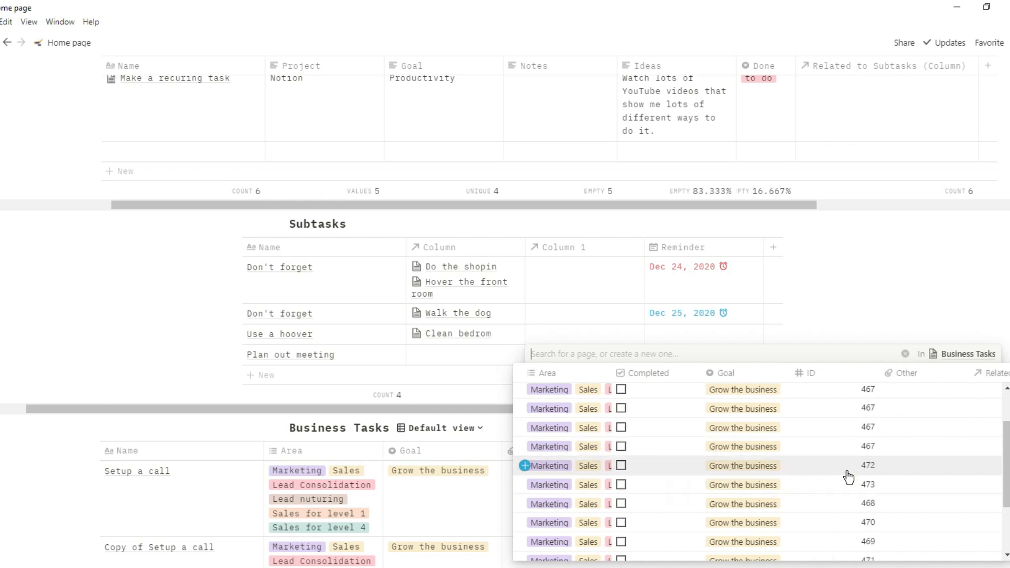
pyautogui.click(852, 520)
pyautogui.click(838, 336)
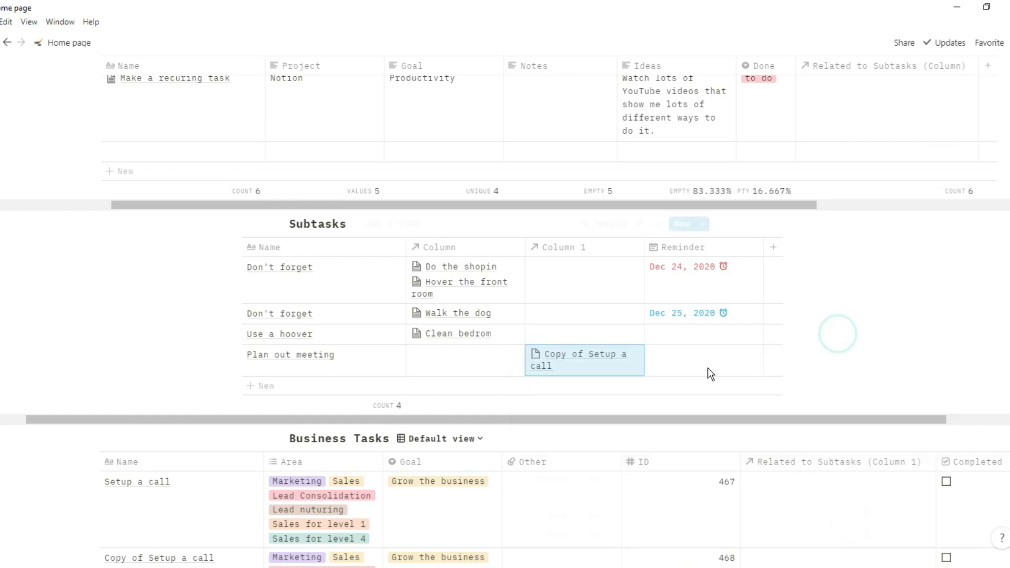
# - Bring up the Business Tasks filter settings
pyautogui.scroll(-5, 722, 440)
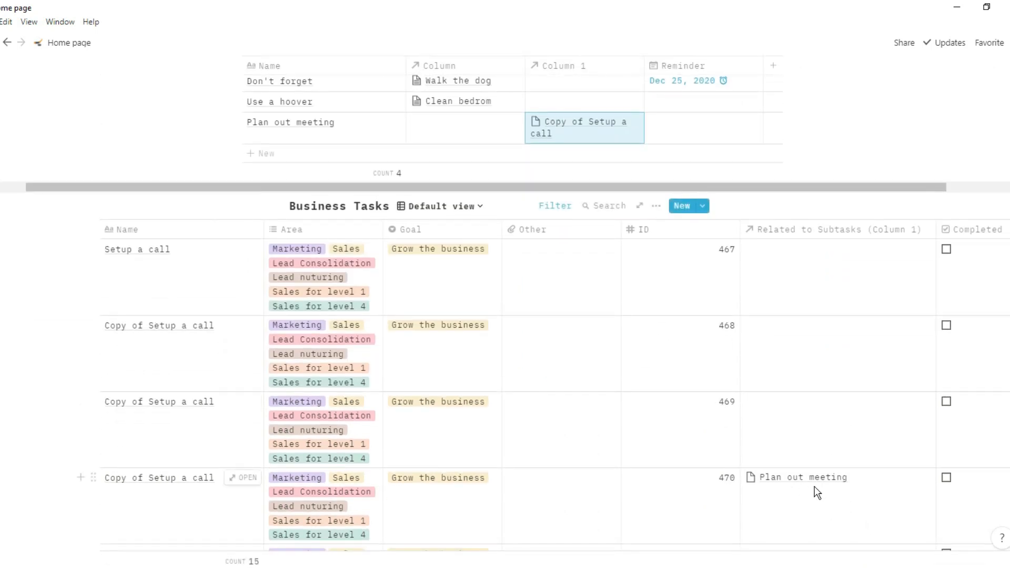
pyautogui.hscroll(4, 817, 493)
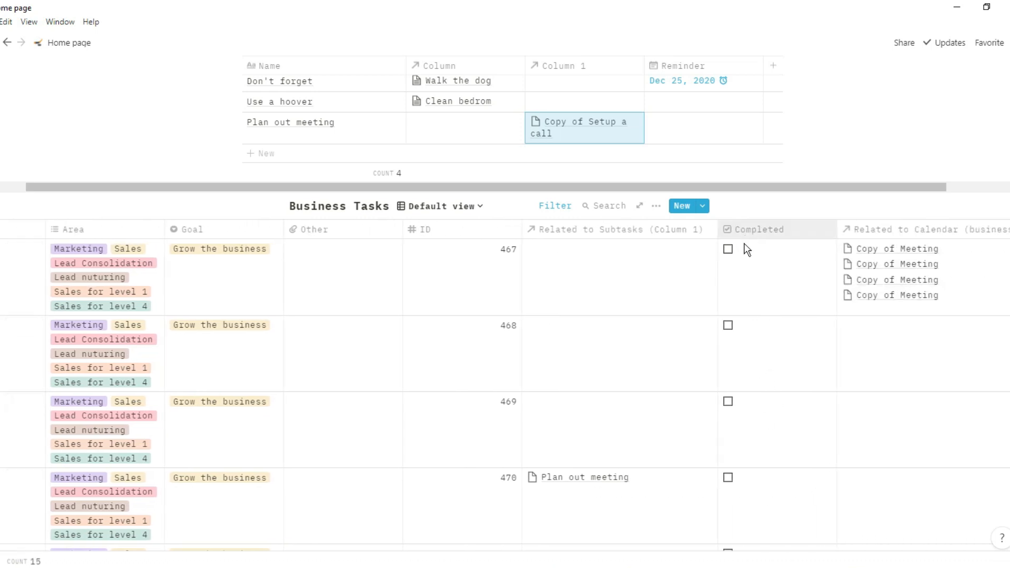
pyautogui.scroll(-3, 746, 368)
pyautogui.scroll(1, 746, 371)
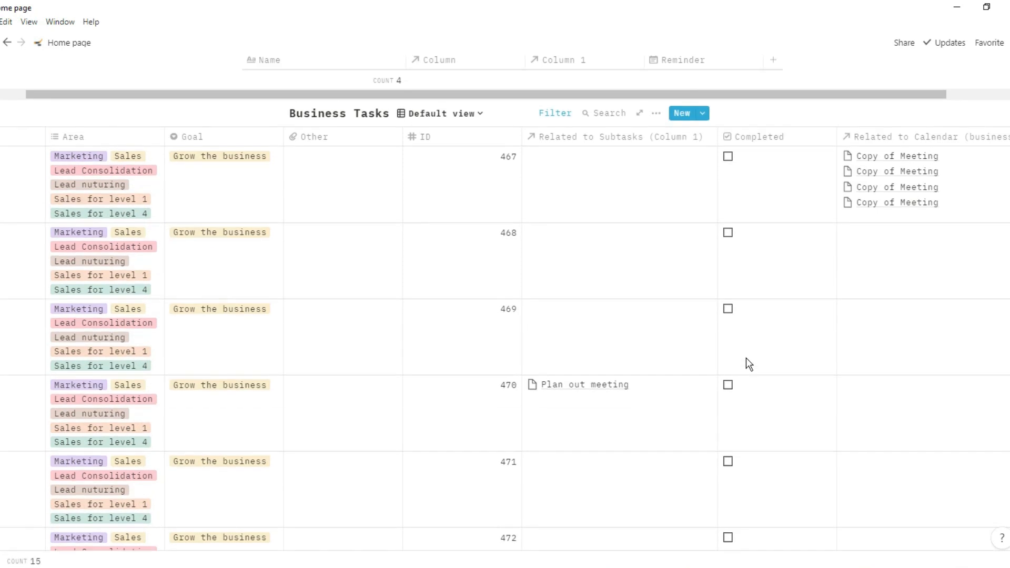
pyautogui.click(551, 113)
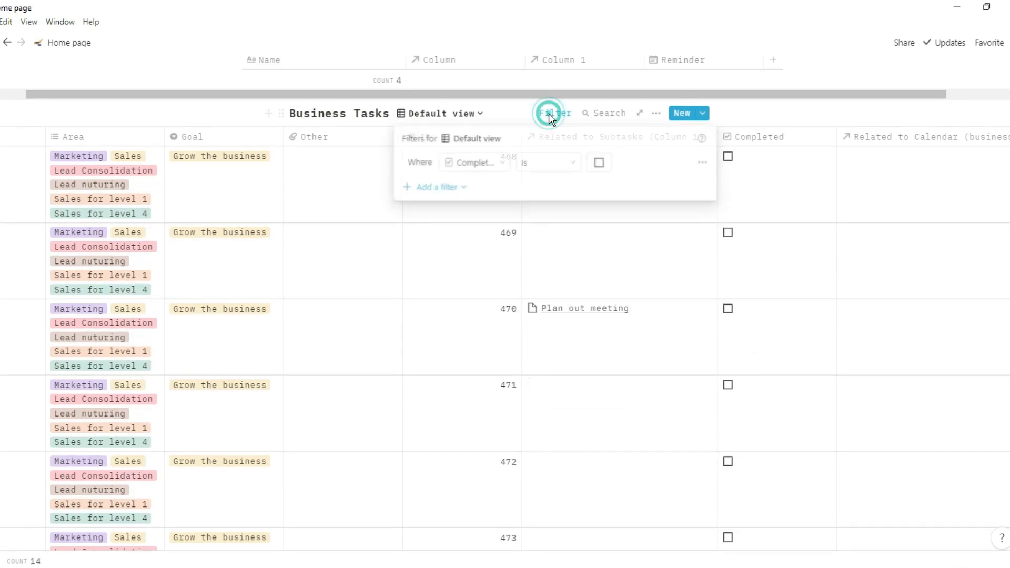
# - Untick task 467's Completed box, then set the Completed filter back to uncompleted tasks
pyautogui.click(599, 163)
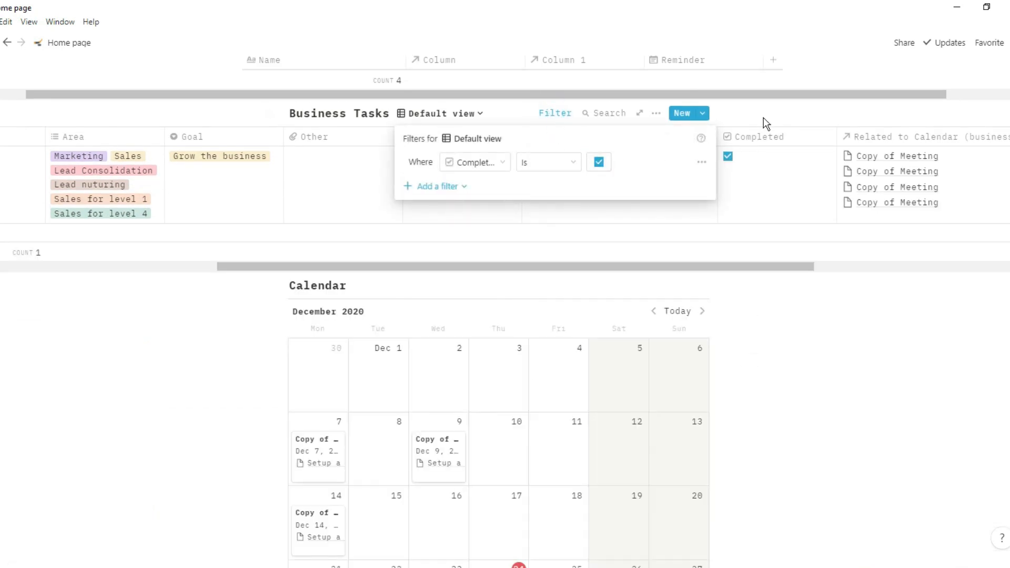
pyautogui.click(776, 101)
pyautogui.click(740, 161)
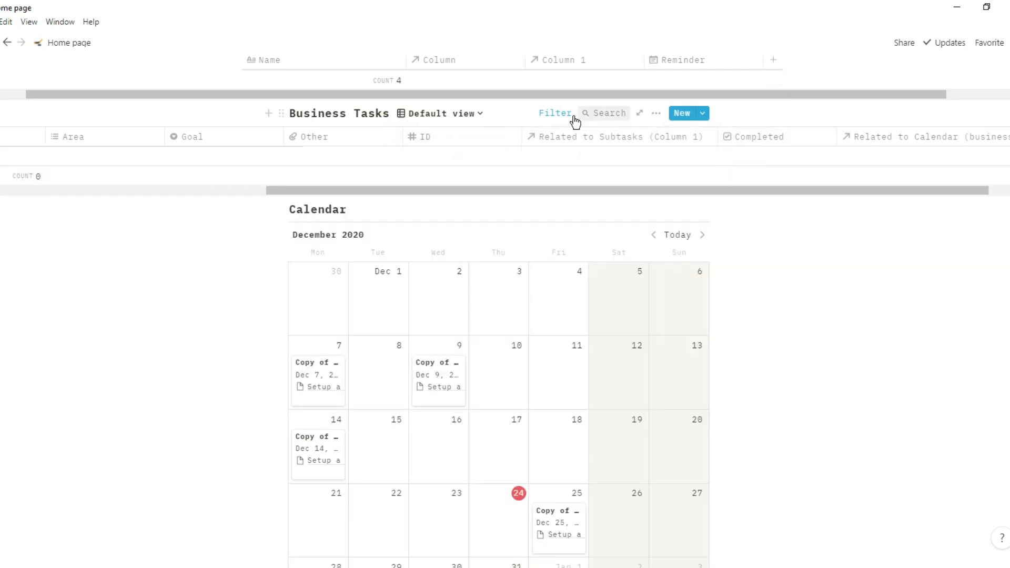
pyautogui.click(554, 113)
pyautogui.click(598, 163)
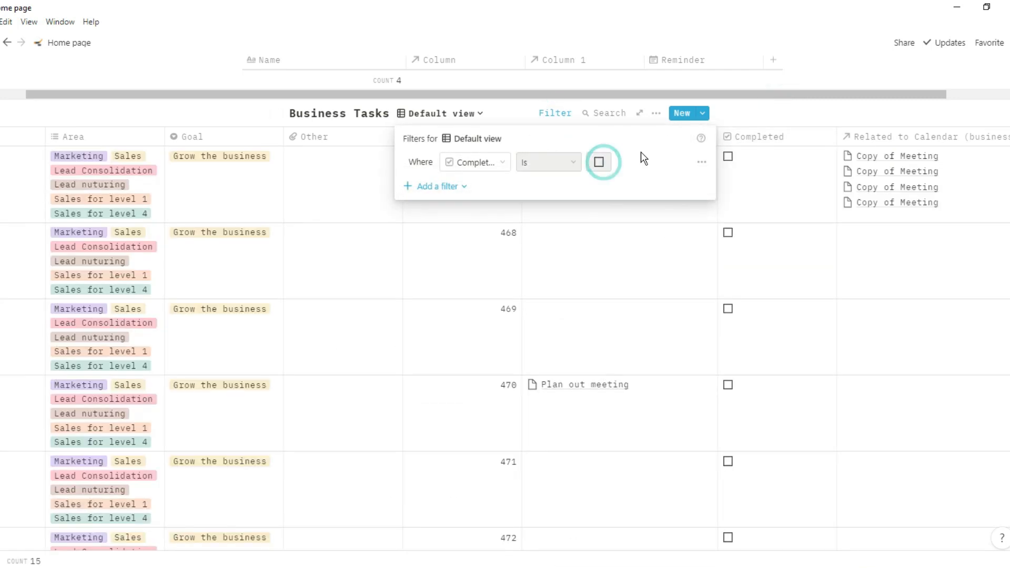
pyautogui.click(759, 116)
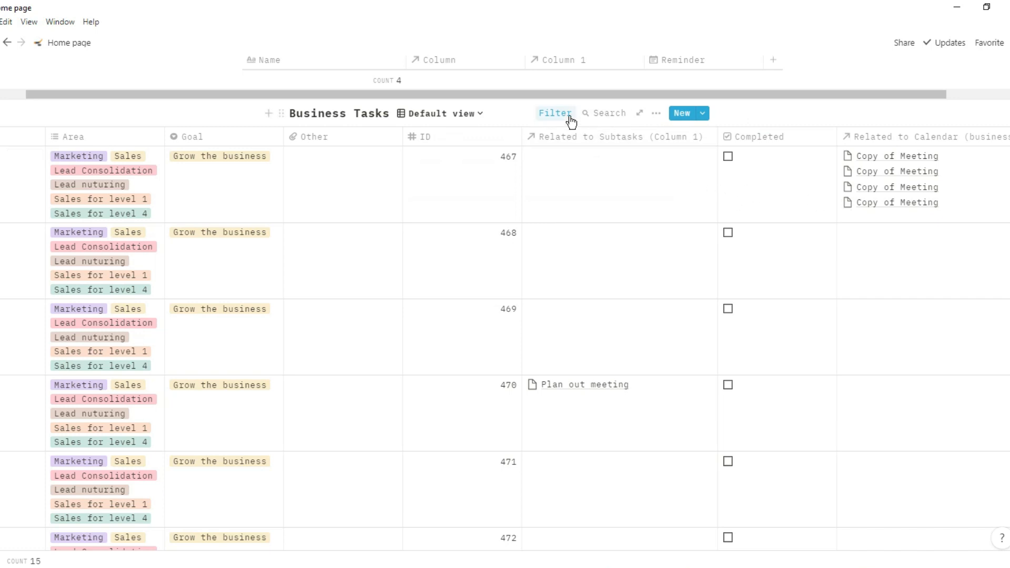
pyautogui.hscroll(5, 838, 192)
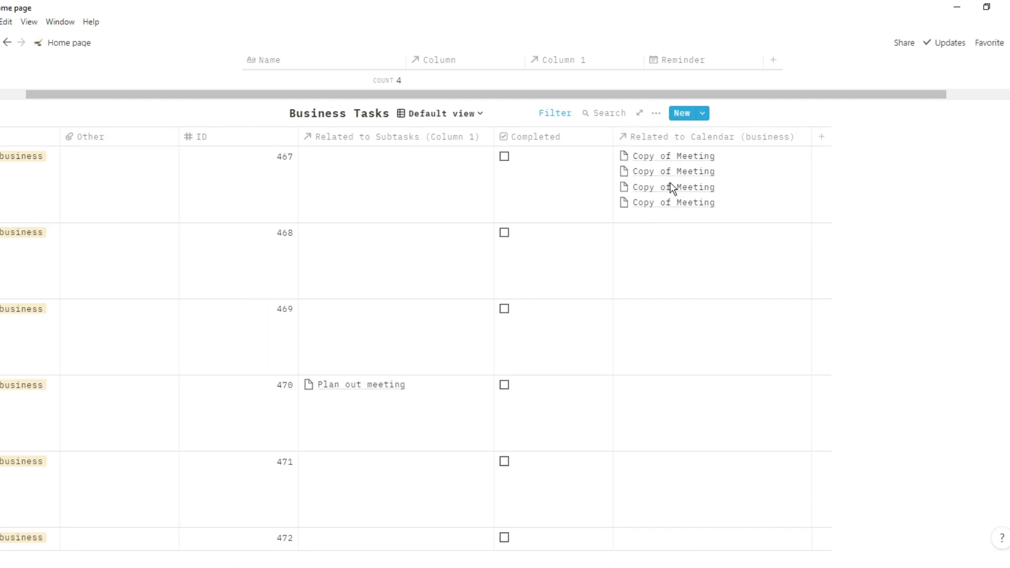
pyautogui.hscroll(-5, 446, 194)
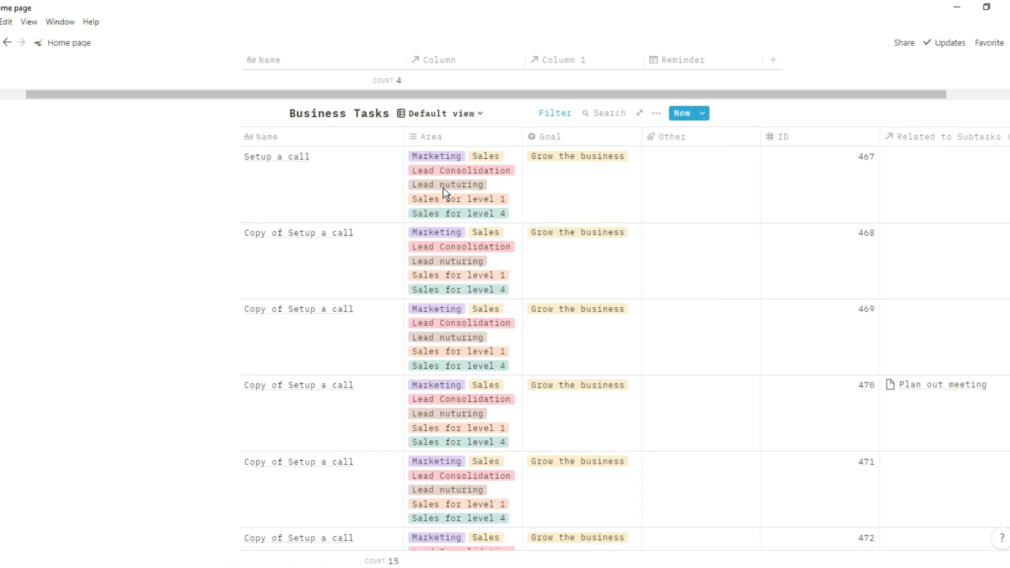
# - Switch Business Tasks to its board view
pyautogui.scroll(-10, 446, 194)
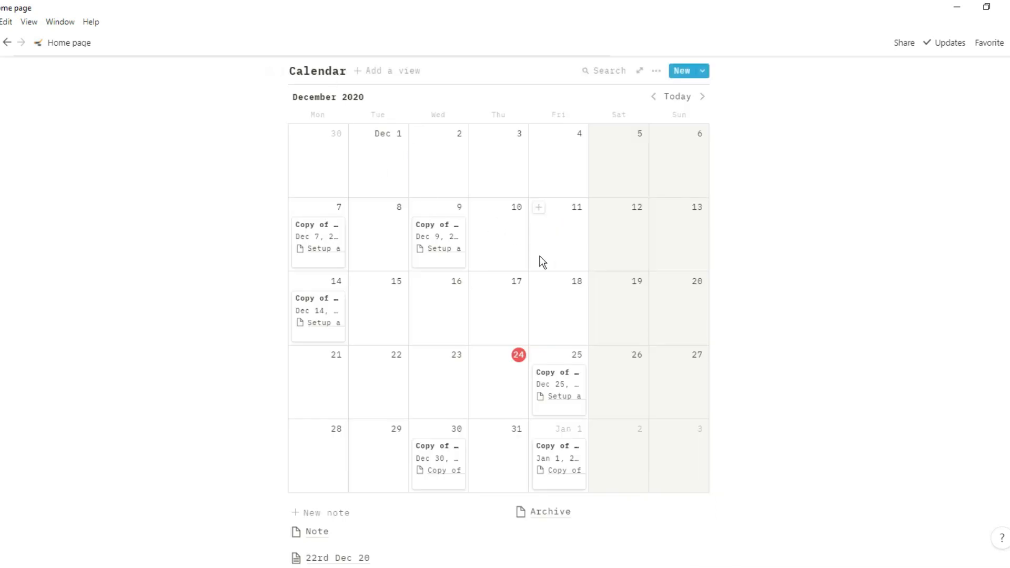
pyautogui.scroll(10, 542, 261)
pyautogui.scroll(5, 542, 261)
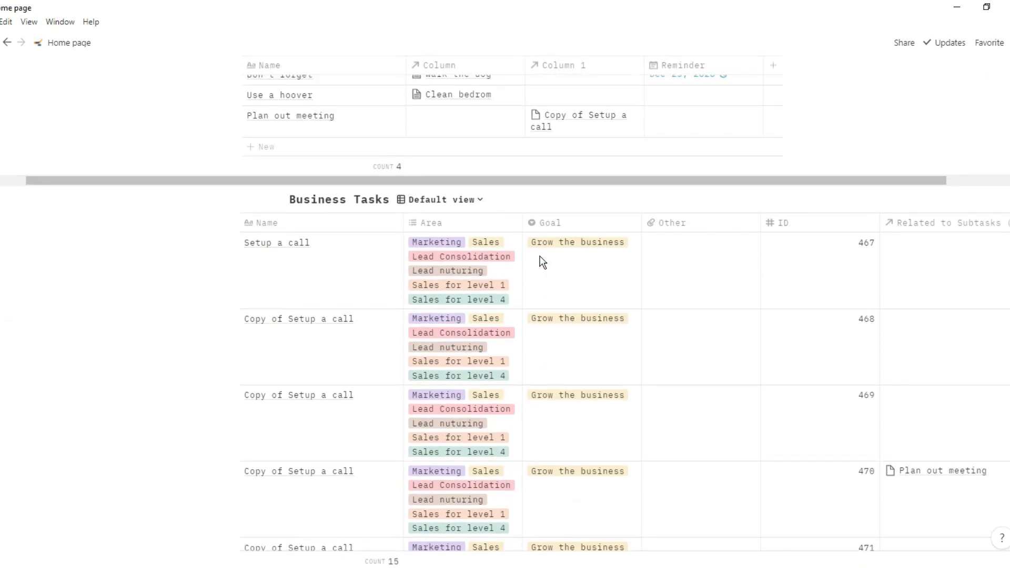
pyautogui.click(452, 201)
pyautogui.click(406, 263)
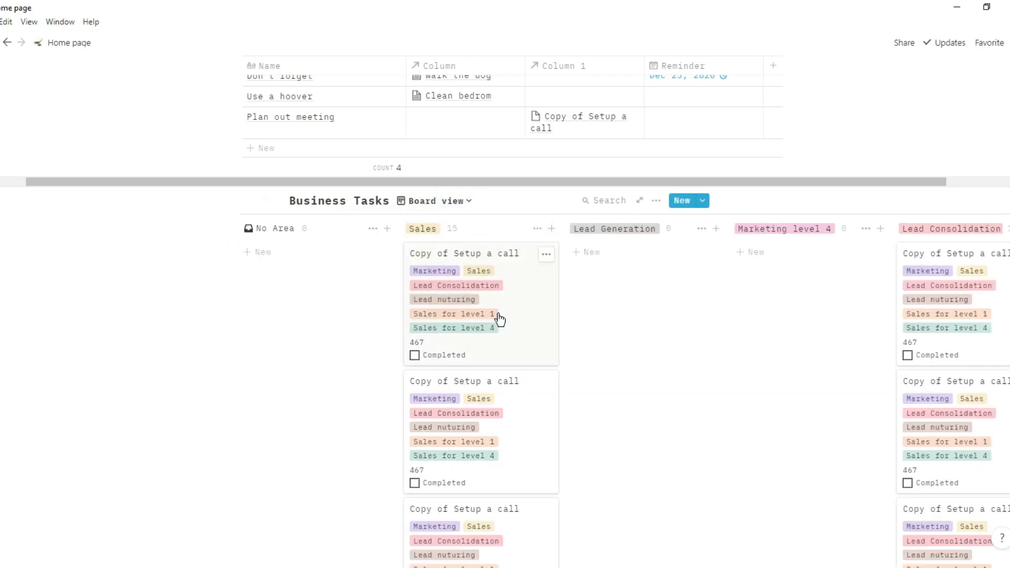
# - Scroll past the board to the December 2020 meetings calendar and the notes list
pyautogui.scroll(-10, 492, 419)
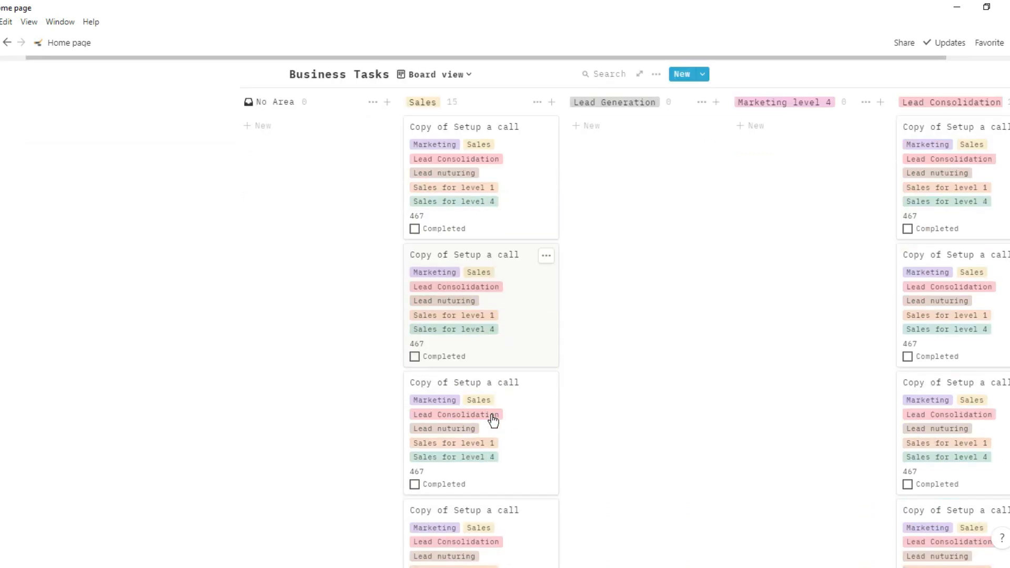
pyautogui.scroll(-10, 493, 419)
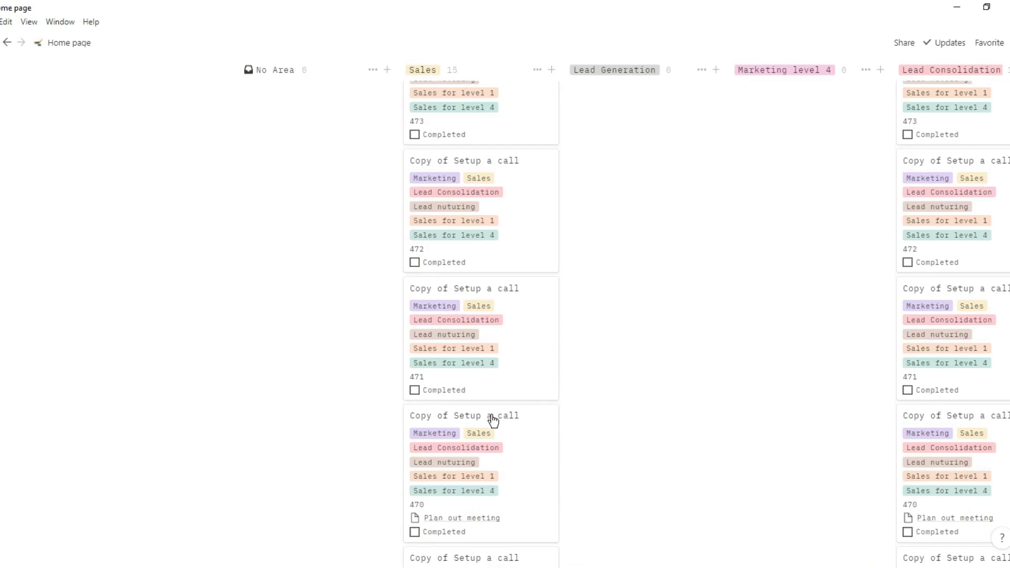
pyautogui.scroll(-3, 493, 419)
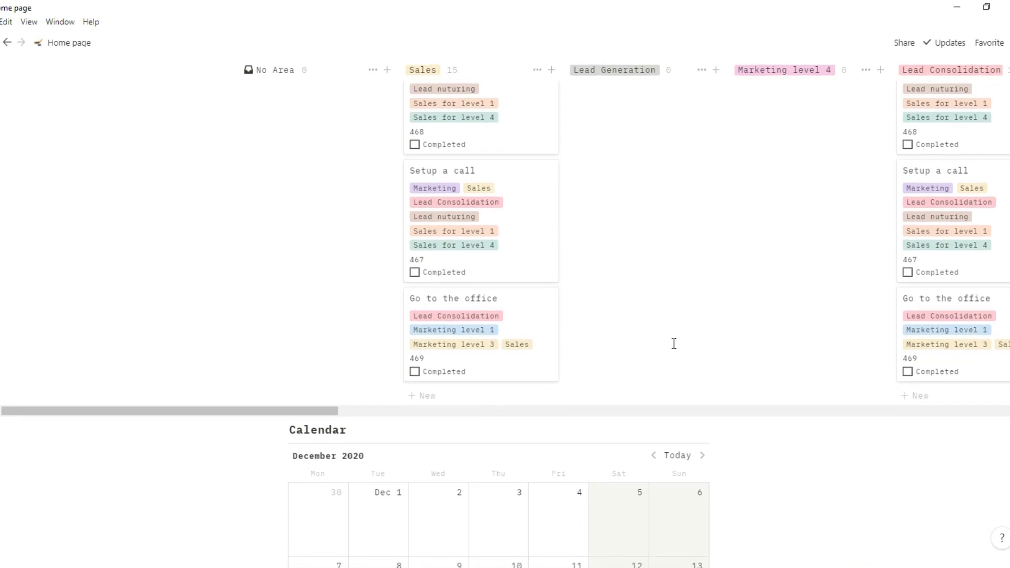
pyautogui.hscroll(5, 702, 345)
pyautogui.hscroll(5, 702, 345)
pyautogui.scroll(5, 622, 196)
pyautogui.hscroll(5, 622, 197)
pyautogui.scroll(-1, 622, 196)
pyautogui.scroll(3, 620, 196)
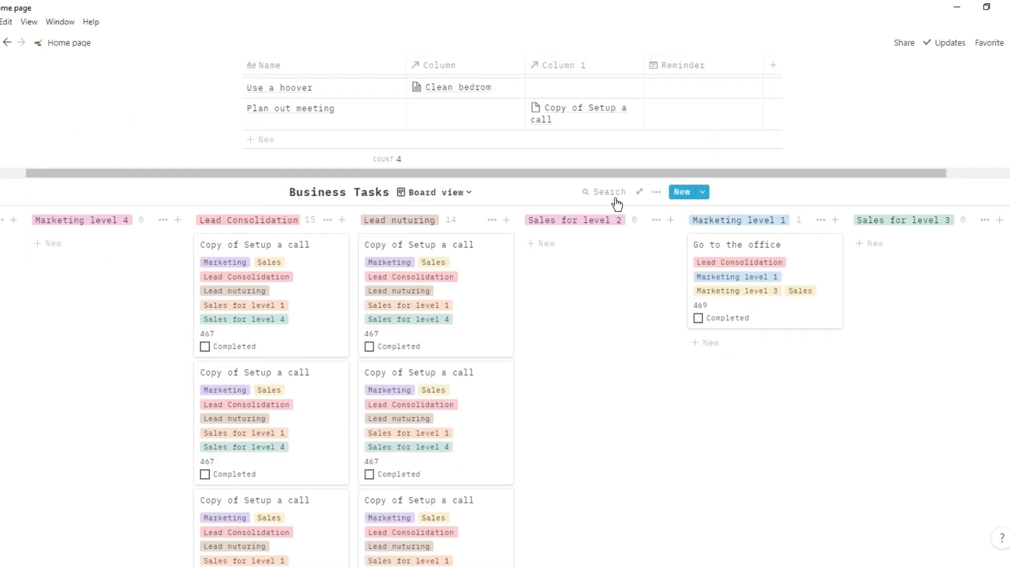
pyautogui.hscroll(-10, 566, 294)
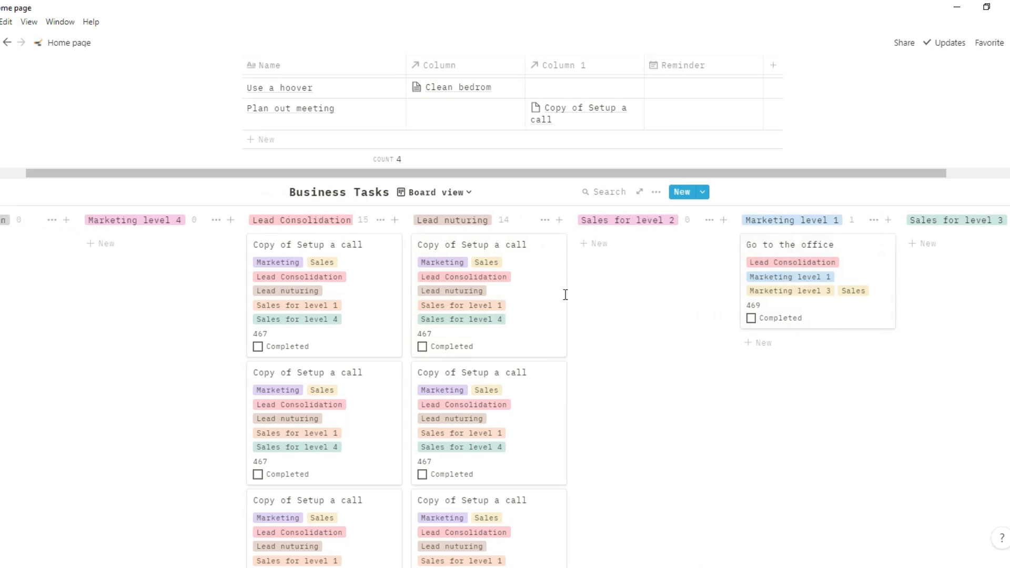
pyautogui.scroll(-3, 419, 337)
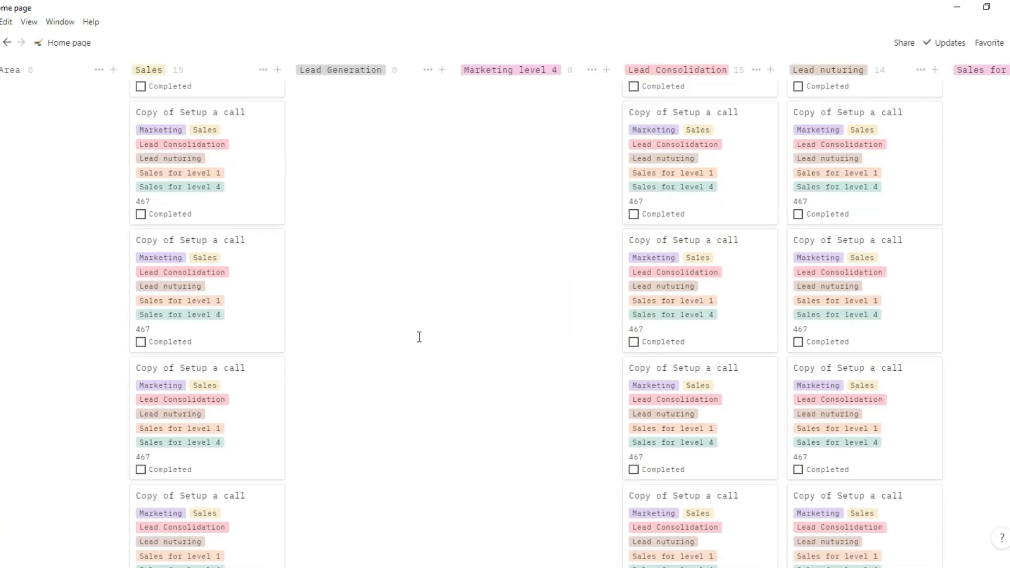
pyautogui.scroll(-12, 419, 337)
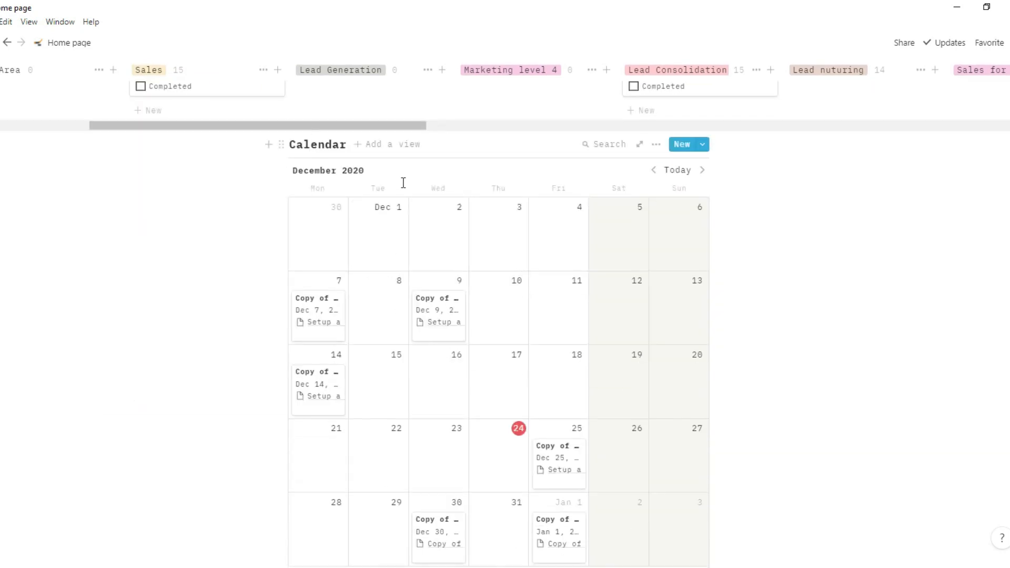
pyautogui.scroll(-3, 402, 238)
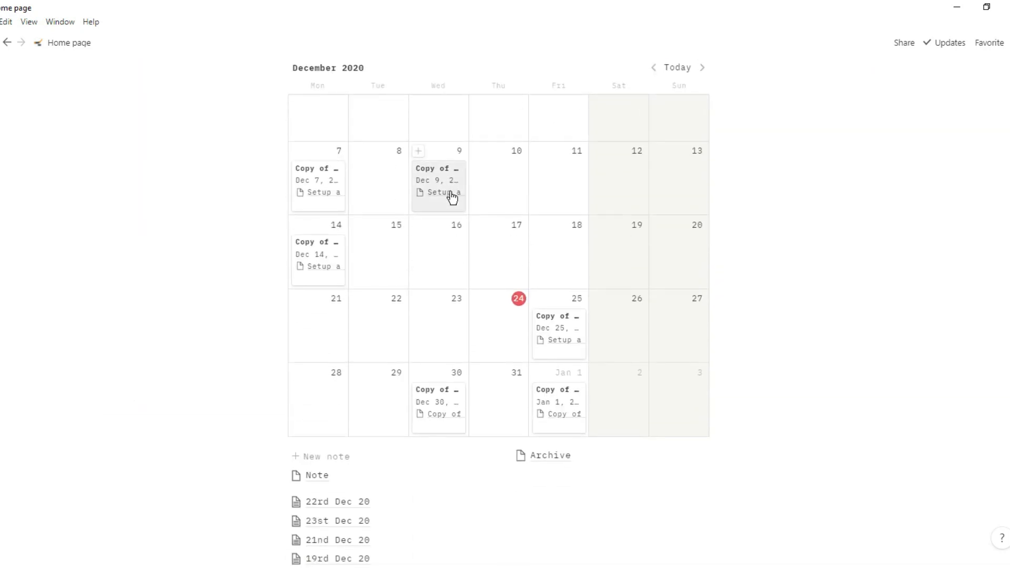
# - Duplicate the Dec 25 meeting onto December 18 and open the Dec 25 meeting's details
pyautogui.scroll(1, 451, 197)
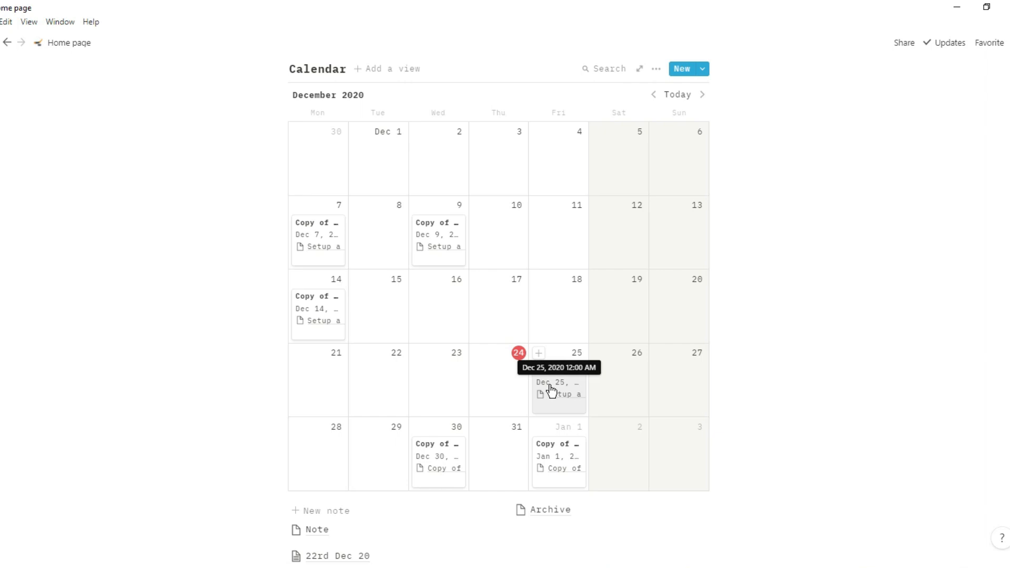
pyautogui.moveTo(564, 404); pyautogui.dragTo(565, 334)
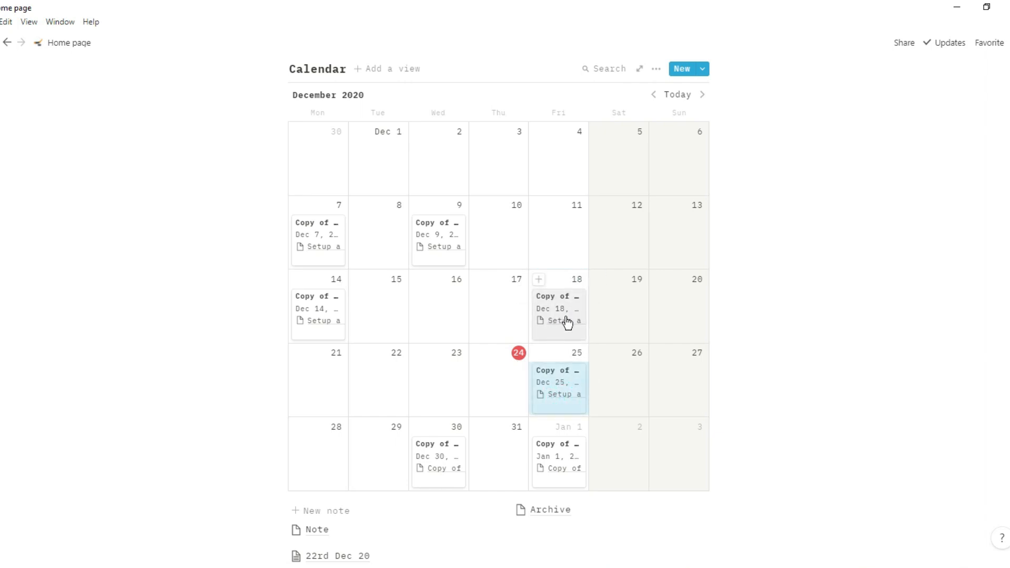
pyautogui.click(655, 68)
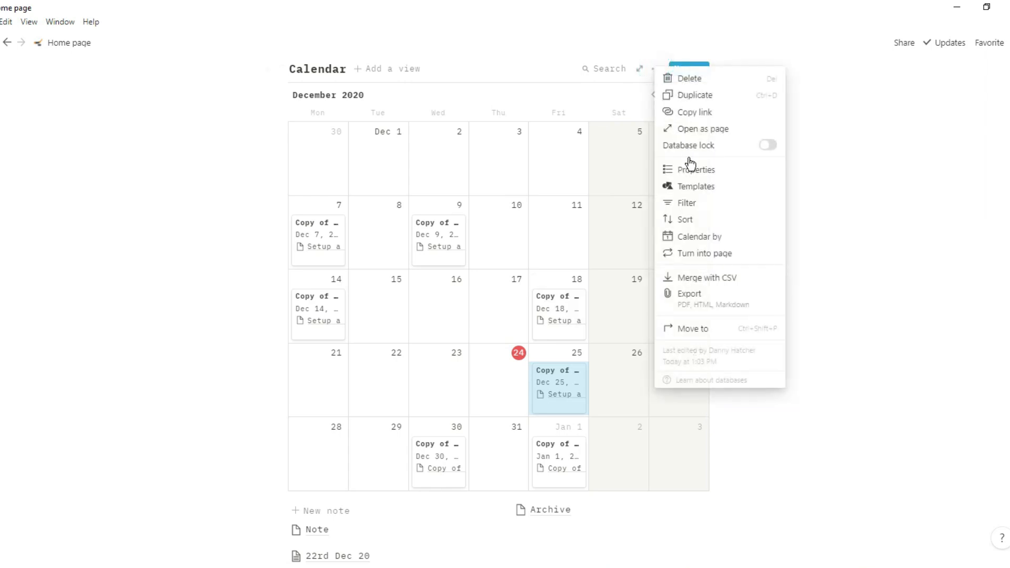
pyautogui.click(695, 173)
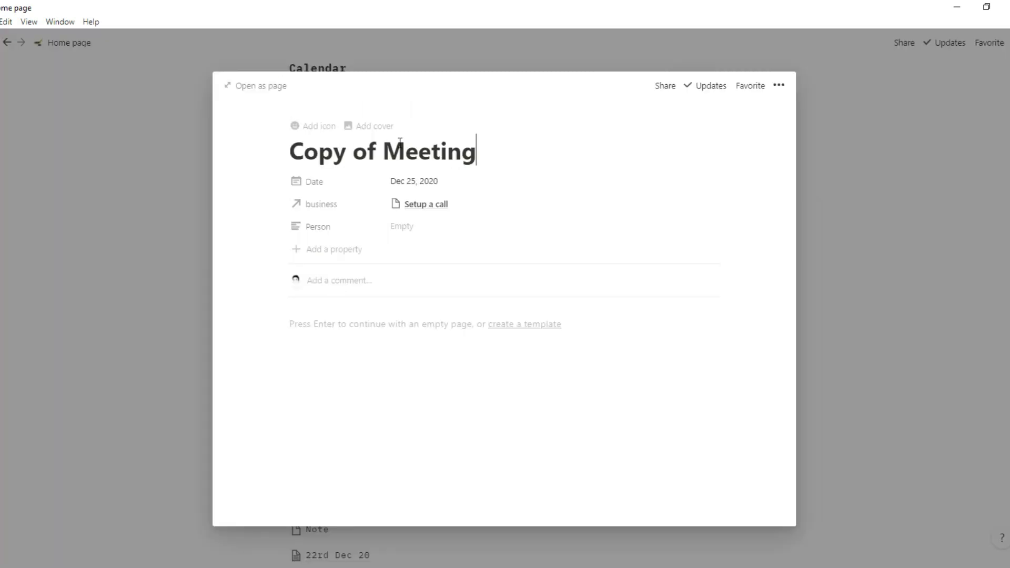
# - Replace the Dec 25 meeting's Setup a call link with a Copy of Setup a call task
pyautogui.click(425, 206)
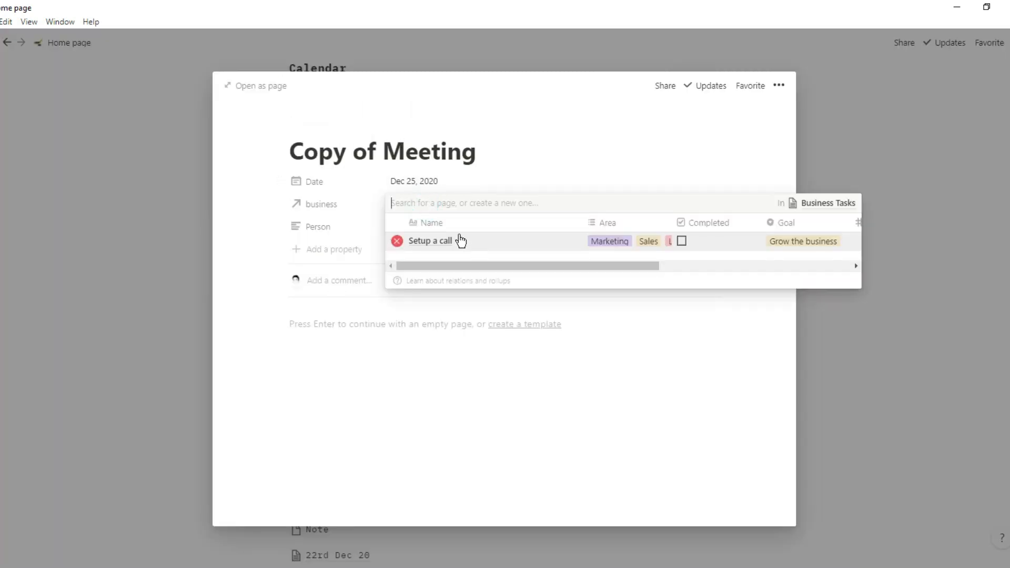
pyautogui.click(397, 241)
pyautogui.click(462, 203)
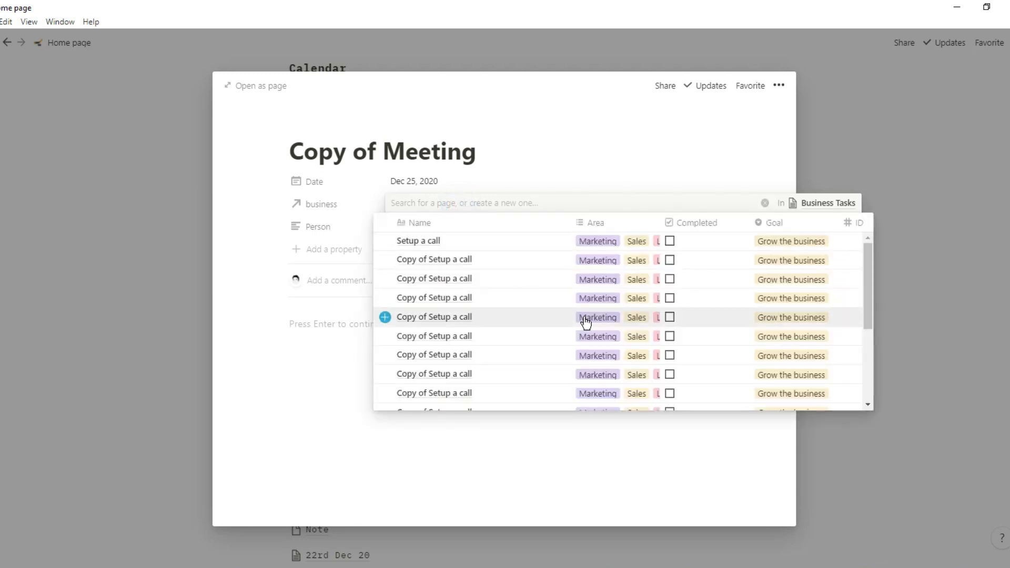
pyautogui.scroll(-5, 586, 320)
pyautogui.hscroll(3, 766, 342)
pyautogui.click(766, 340)
pyautogui.click(535, 55)
pyautogui.click(534, 47)
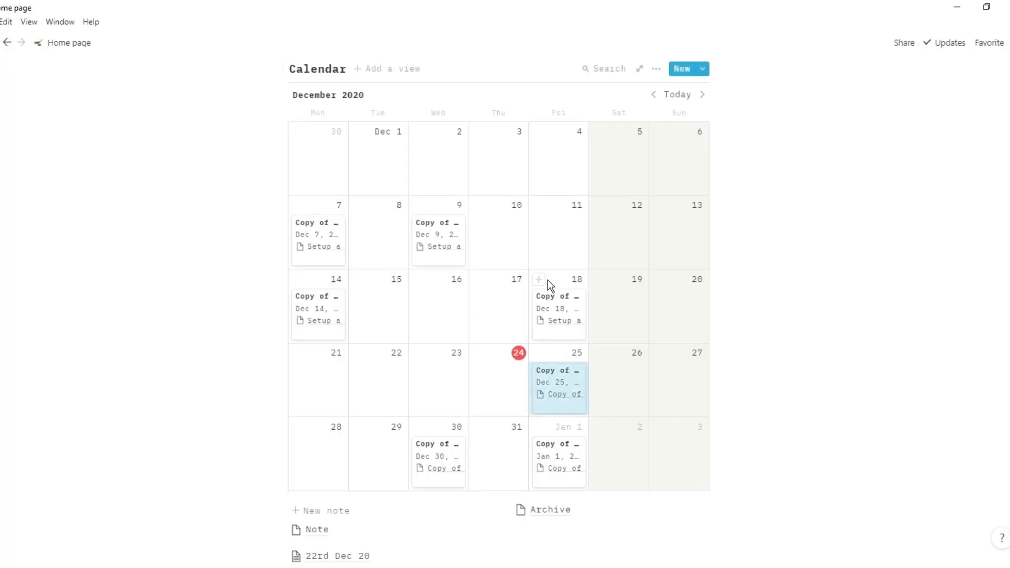
# - Add a new note reading 'pros/cons of something' and return to the Home page
pyautogui.scroll(-1, 548, 294)
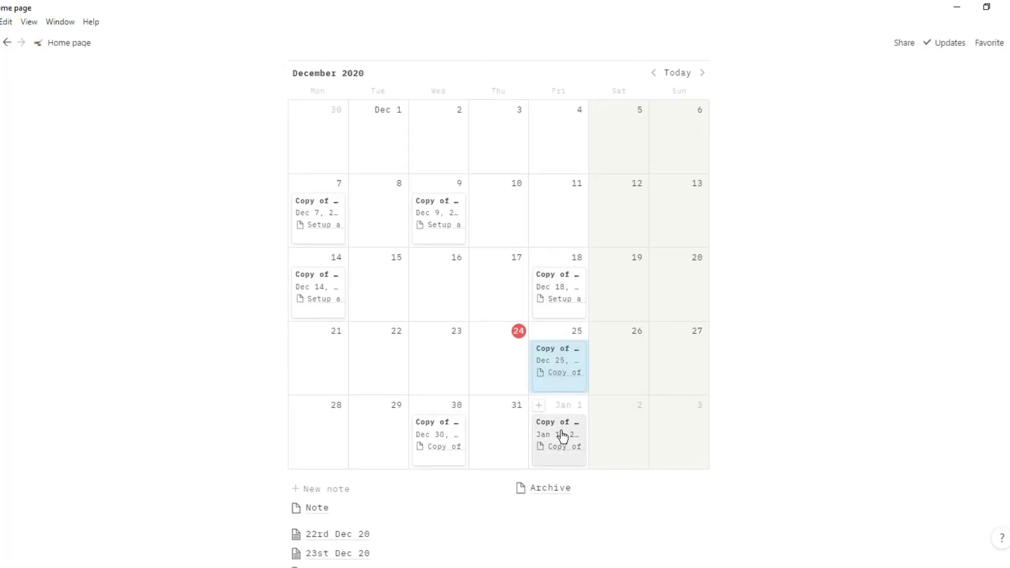
pyautogui.scroll(-3, 344, 322)
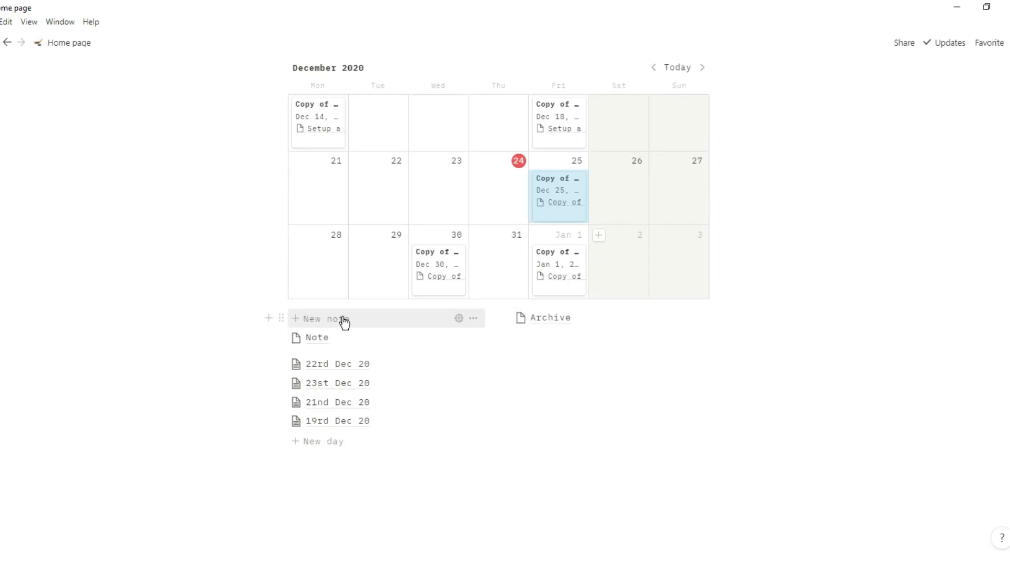
pyautogui.click(336, 321)
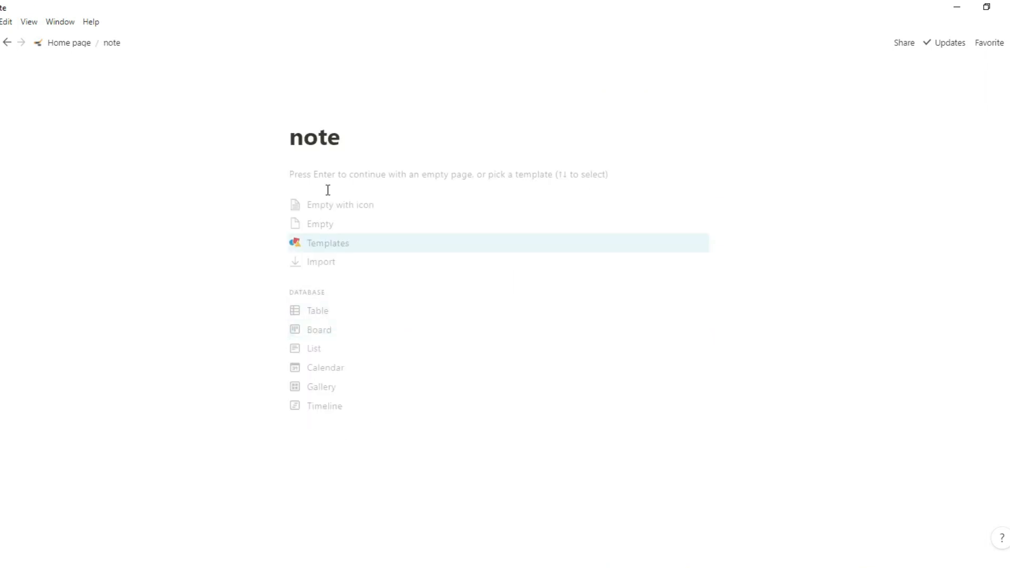
pyautogui.click(327, 175)
pyautogui.write('pros/cons of something')
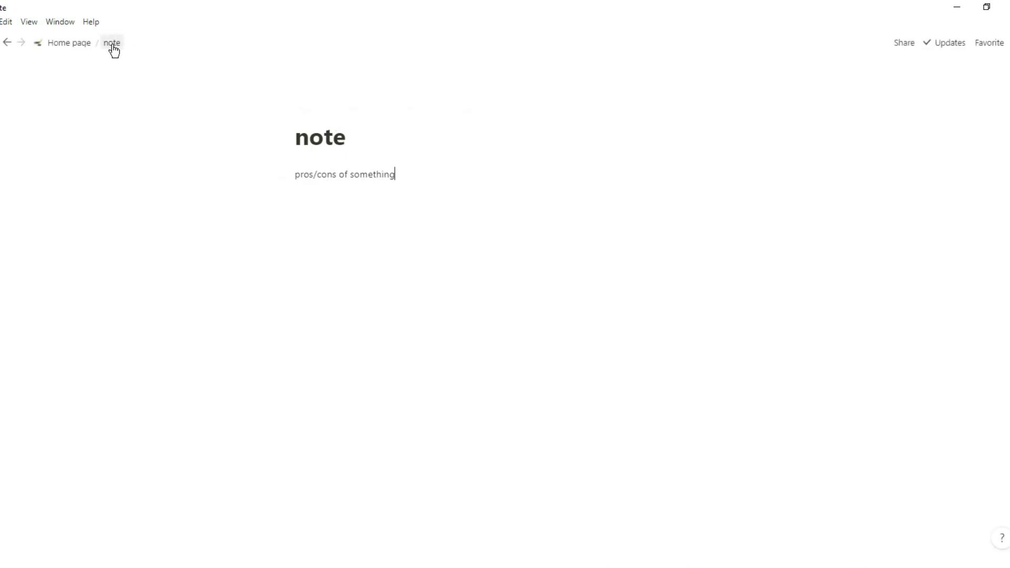
pyautogui.click(70, 45)
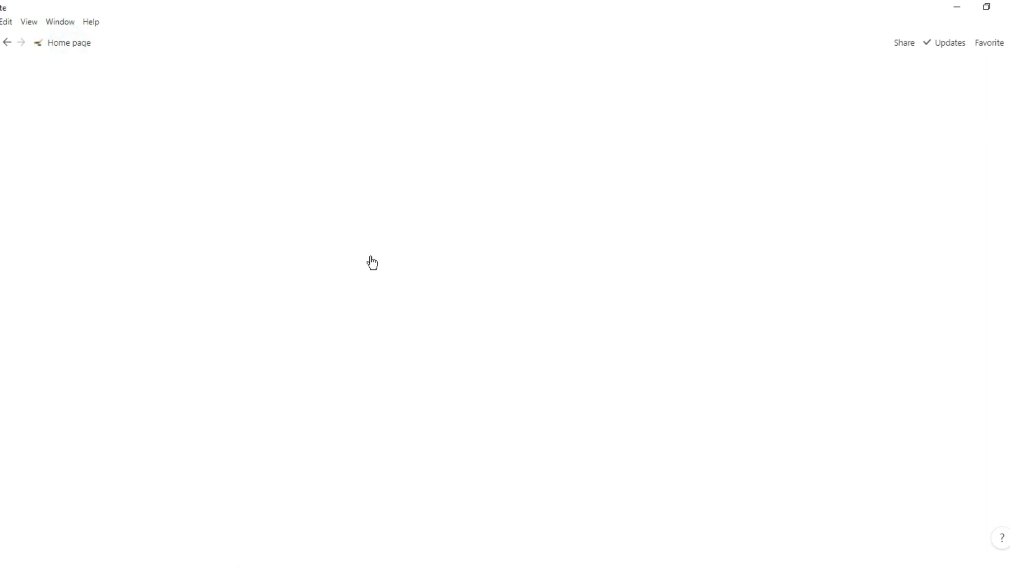
# - Drag the new note into the Archive and create a New day page from the template
pyautogui.scroll(-15, 400, 368)
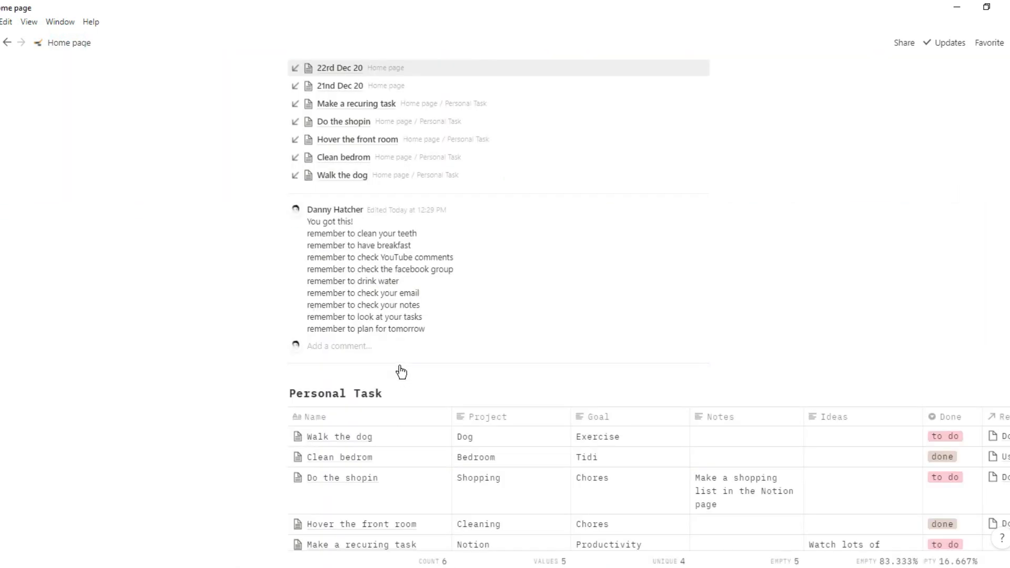
pyautogui.scroll(-20, 401, 365)
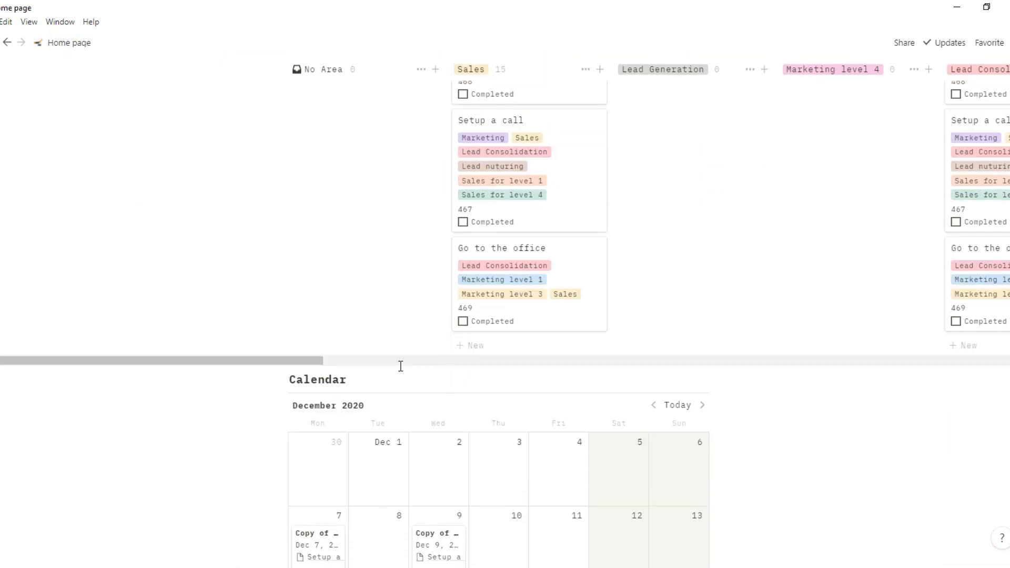
pyautogui.scroll(-5, 400, 366)
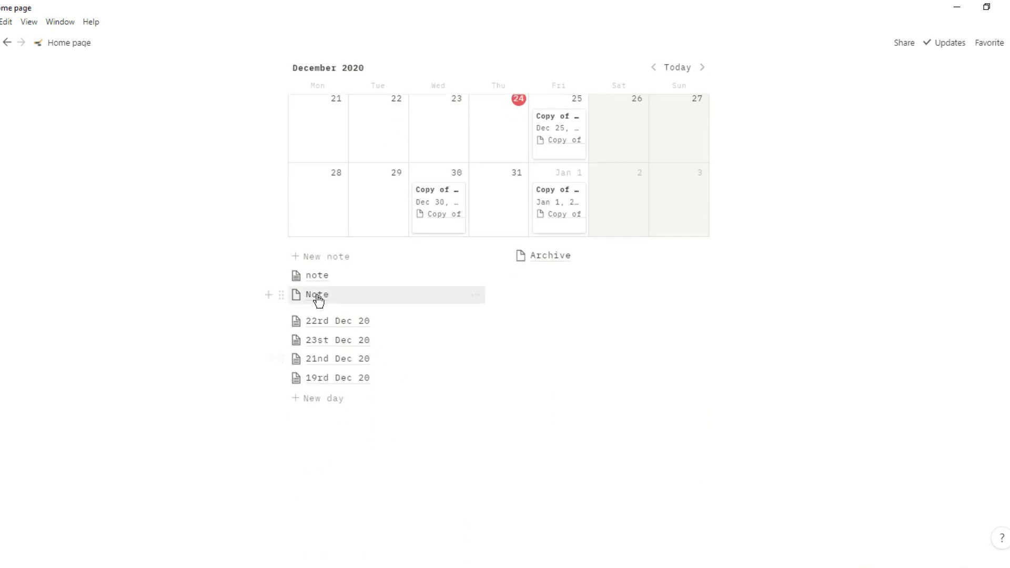
pyautogui.moveTo(322, 284); pyautogui.dragTo(547, 260)
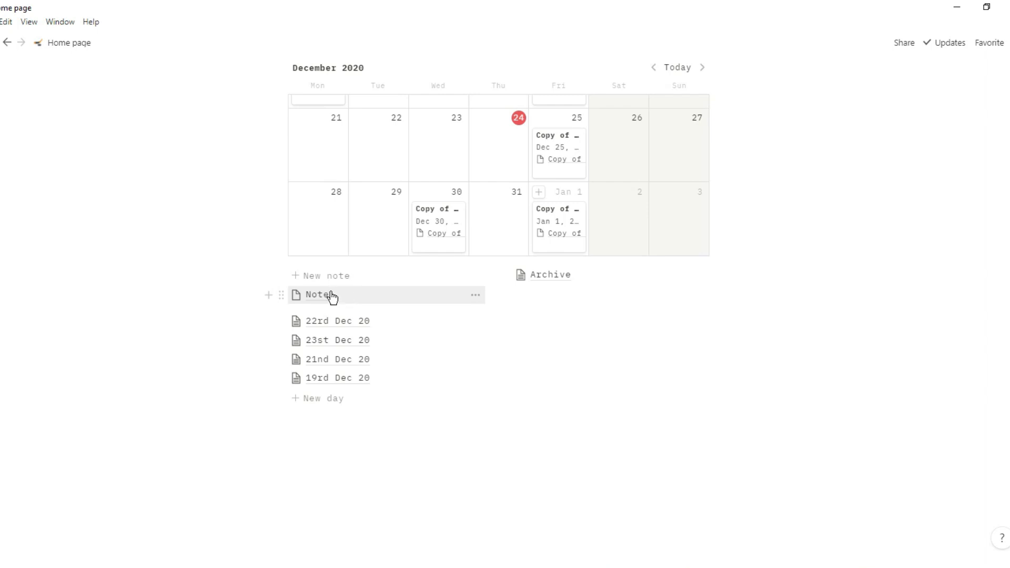
pyautogui.click(338, 330)
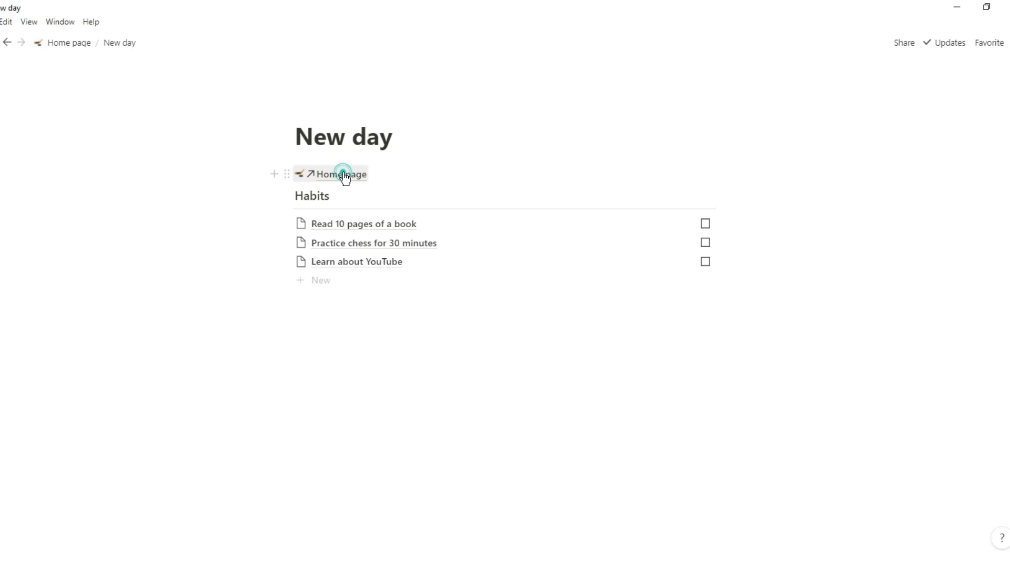
# - Tick then untick the first two habits on the New day page, and go back to Home's day list
pyautogui.click(343, 174)
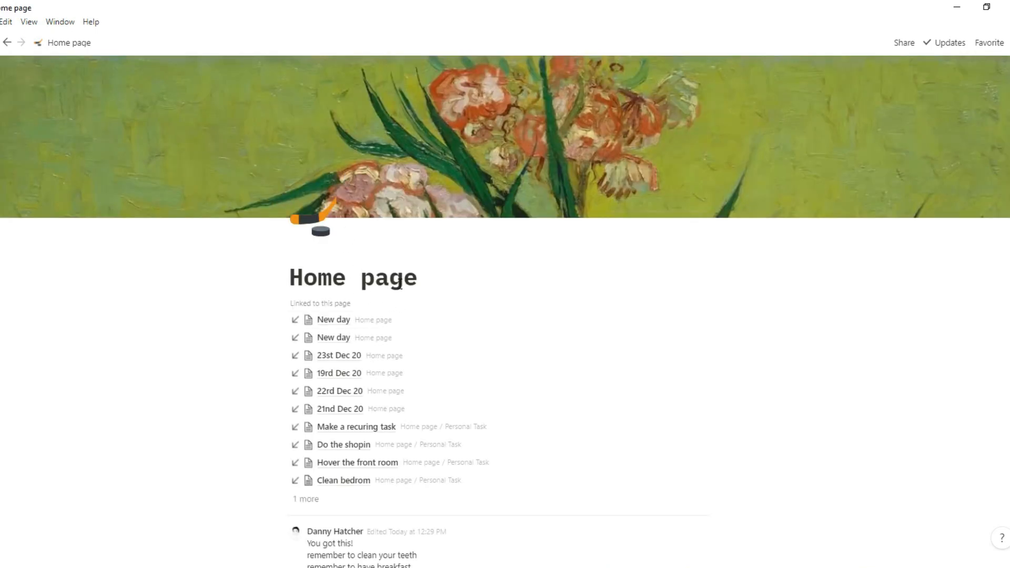
pyautogui.click(334, 319)
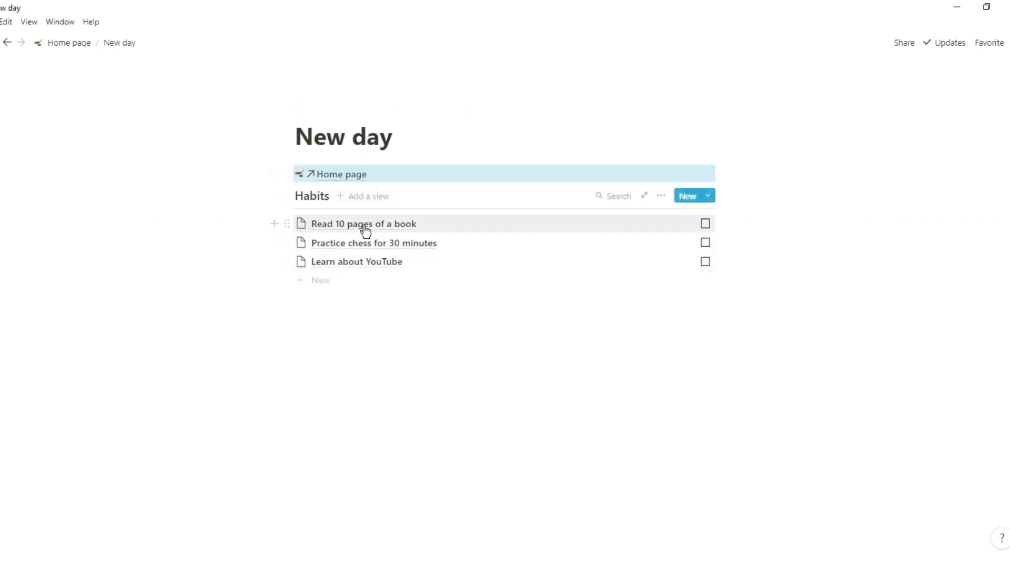
pyautogui.click(376, 303)
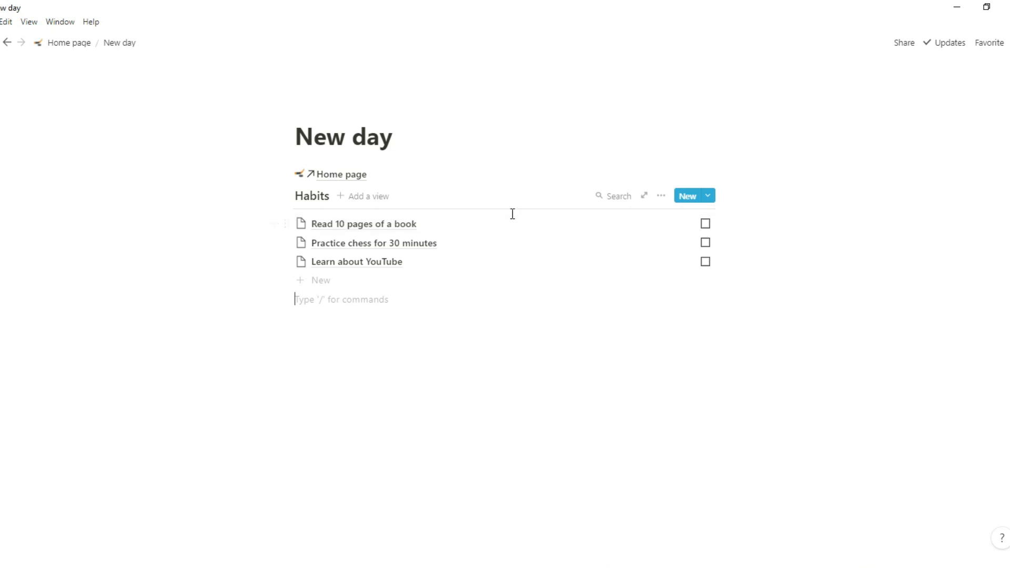
pyautogui.click(705, 224)
pyautogui.click(705, 242)
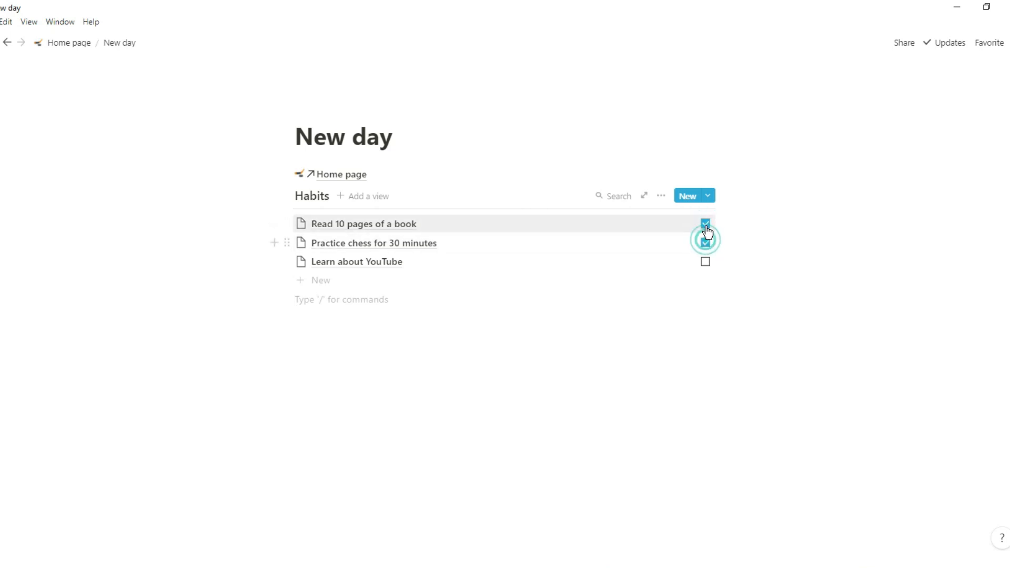
pyautogui.click(706, 224)
pyautogui.click(706, 243)
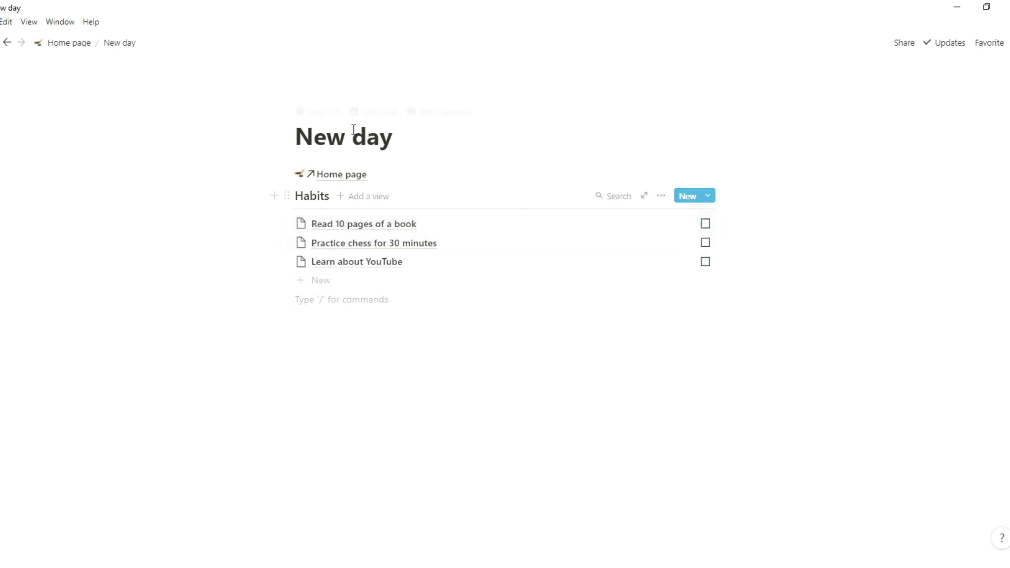
pyautogui.click(345, 175)
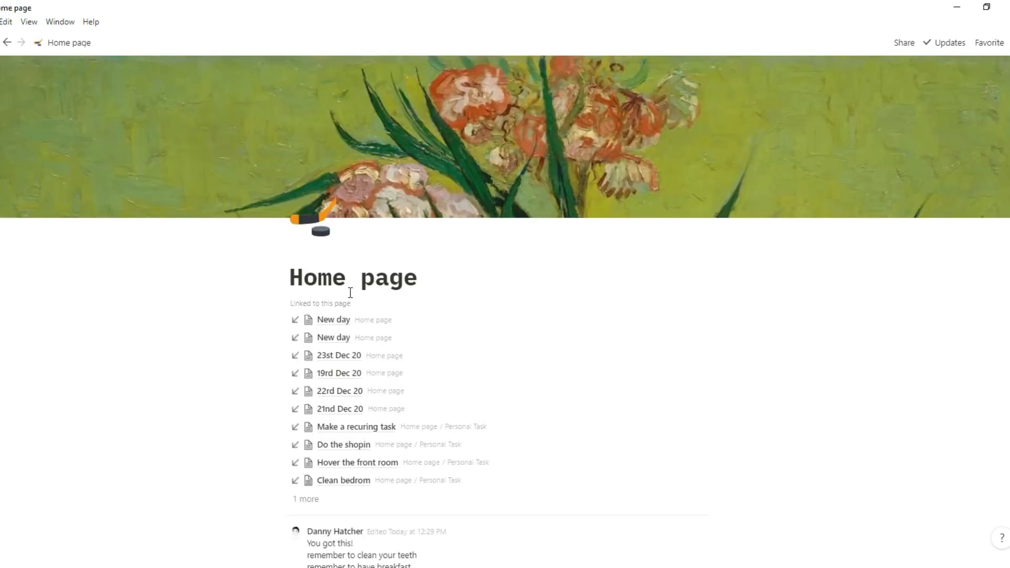
pyautogui.scroll(-8, 350, 368)
pyautogui.scroll(-15, 351, 369)
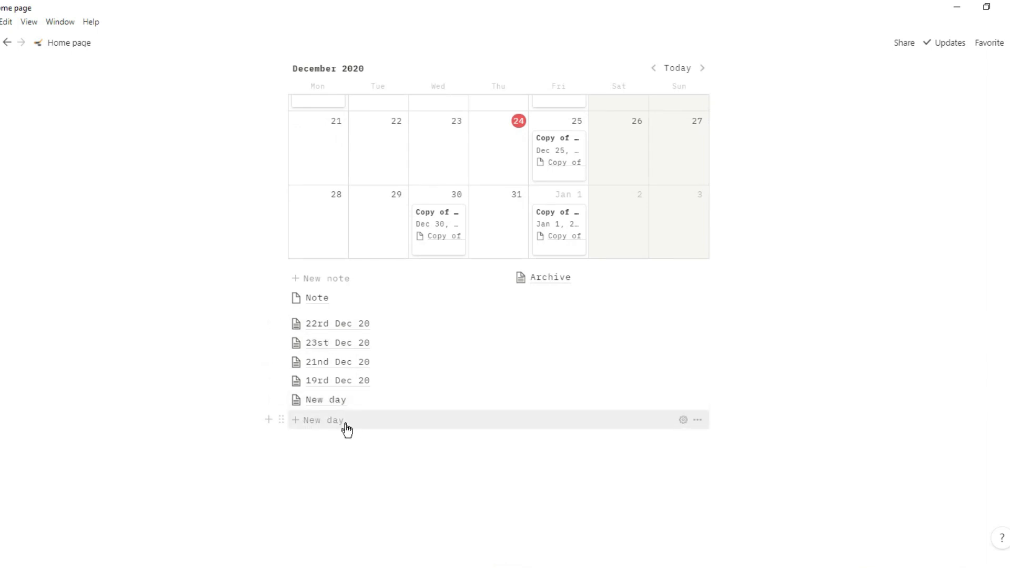
# - Retitle the new day page to '24 rd day' and return to the Home page
pyautogui.click(347, 400)
pyautogui.click(324, 137)
pyautogui.write('rdday')
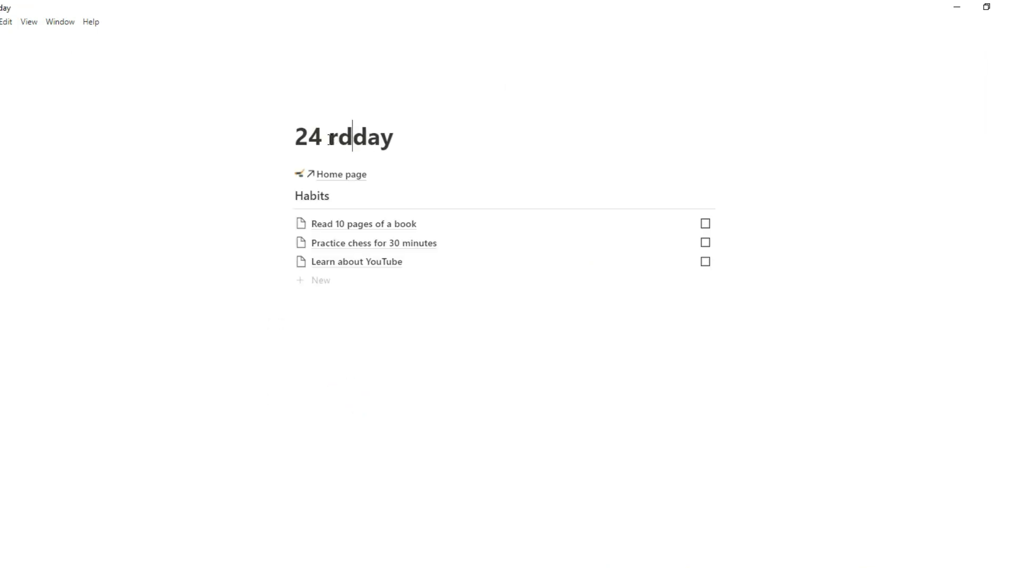
pyautogui.press('BackSpace')
pyautogui.press('BackSpace')
pyautogui.press('BackSpace')
pyautogui.write('rd')
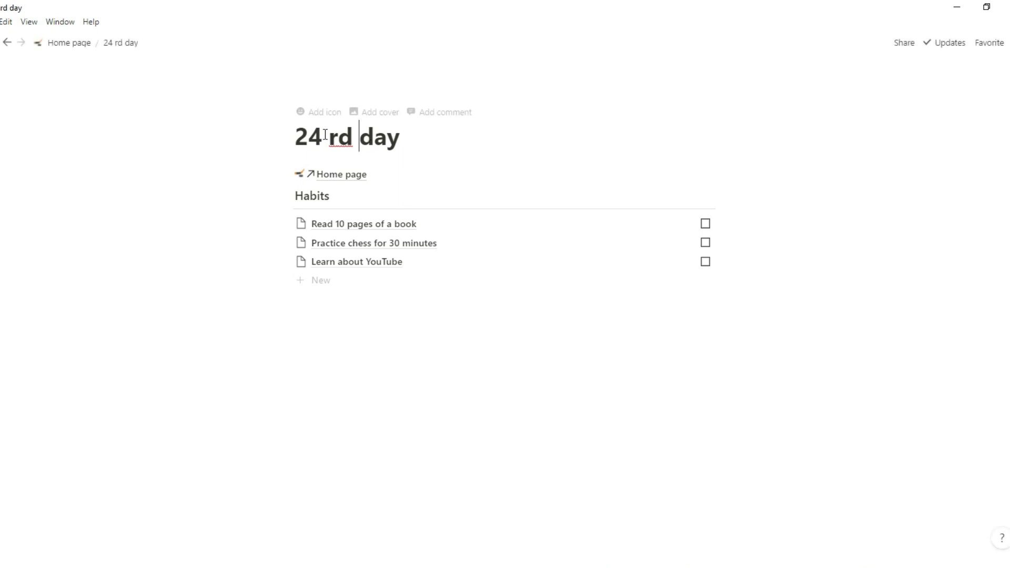
pyautogui.click(74, 49)
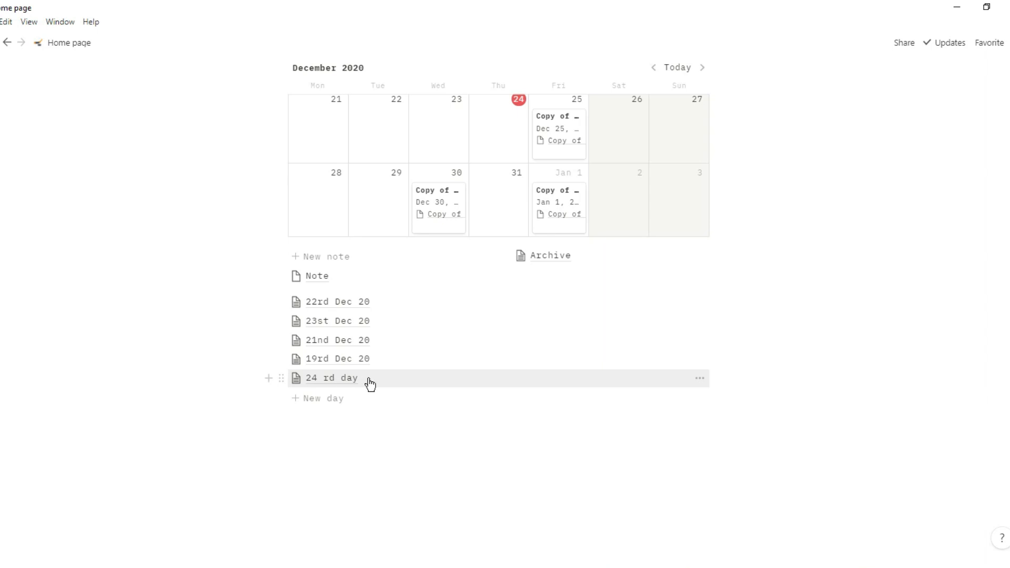